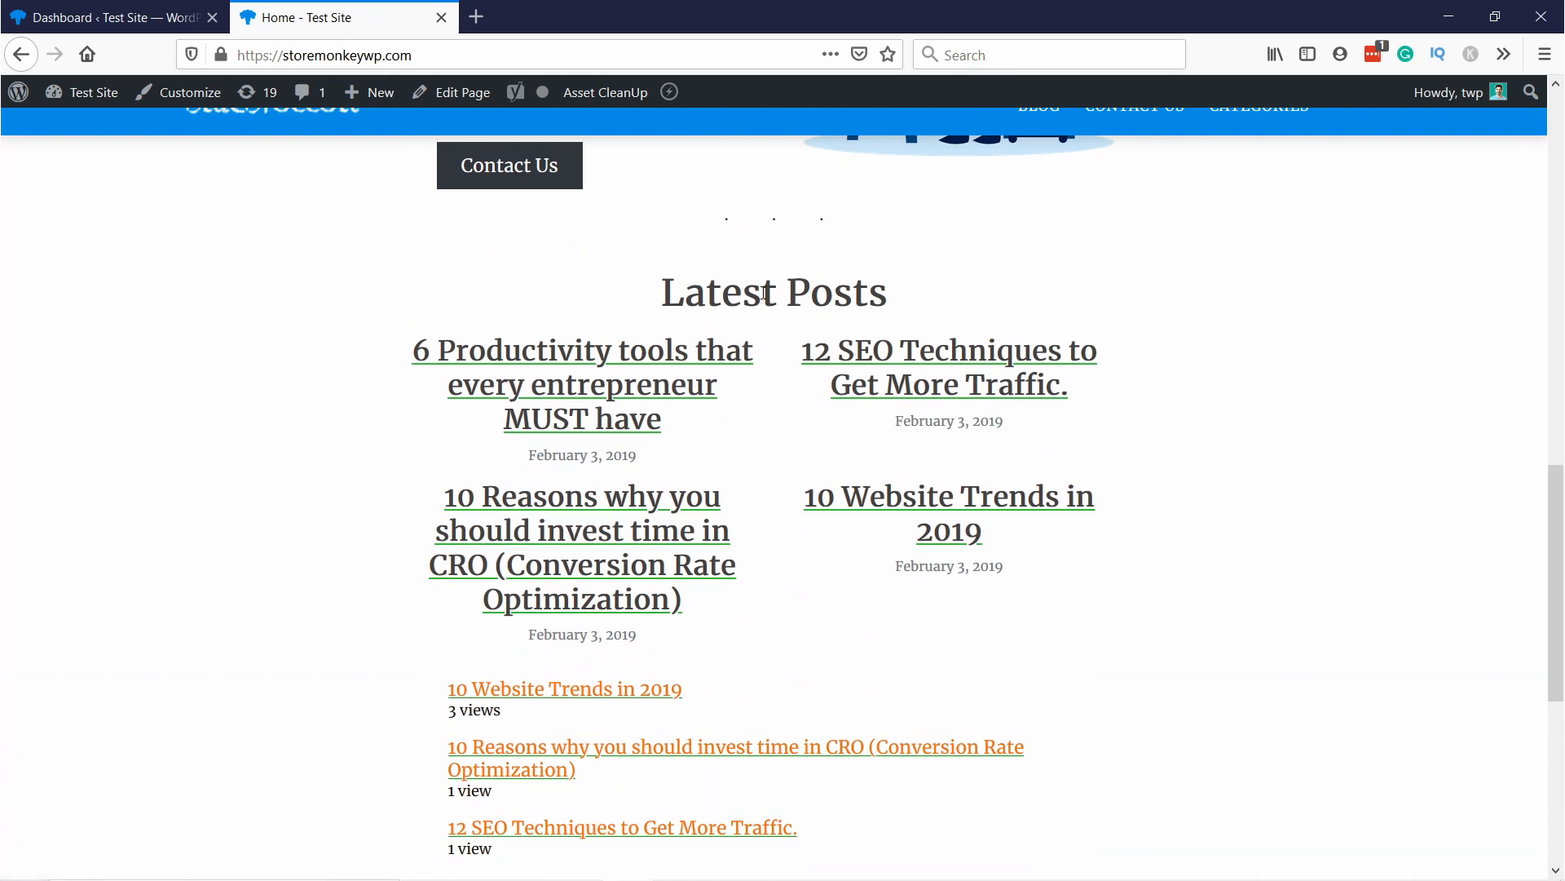
Open the Home front page for editing from the WordPress dashboard's list of pages
left_click(106, 21)
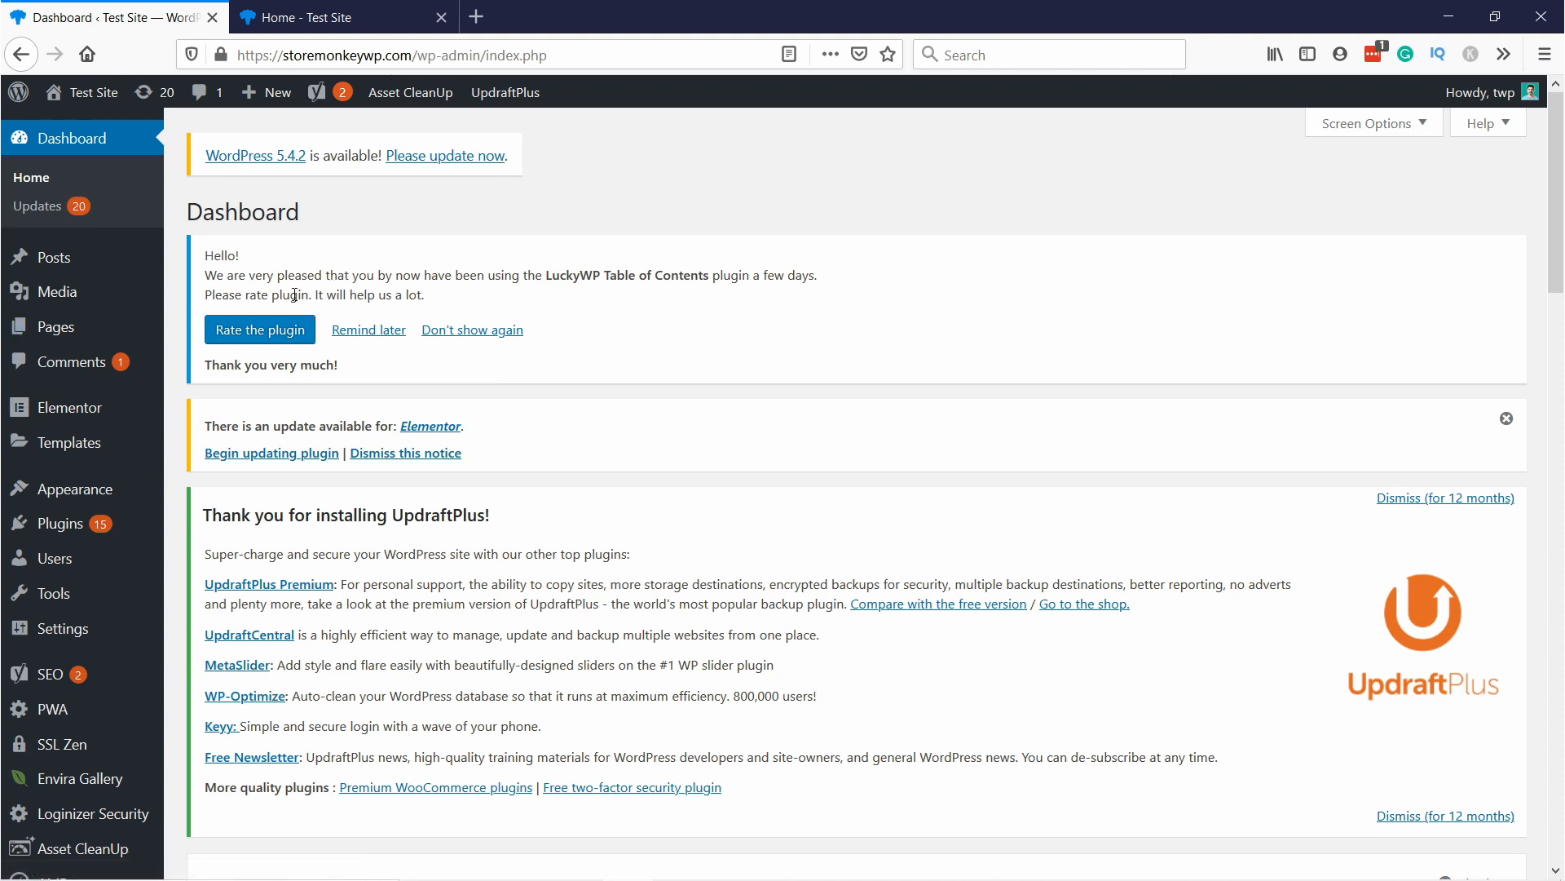
mouse_move(98, 329)
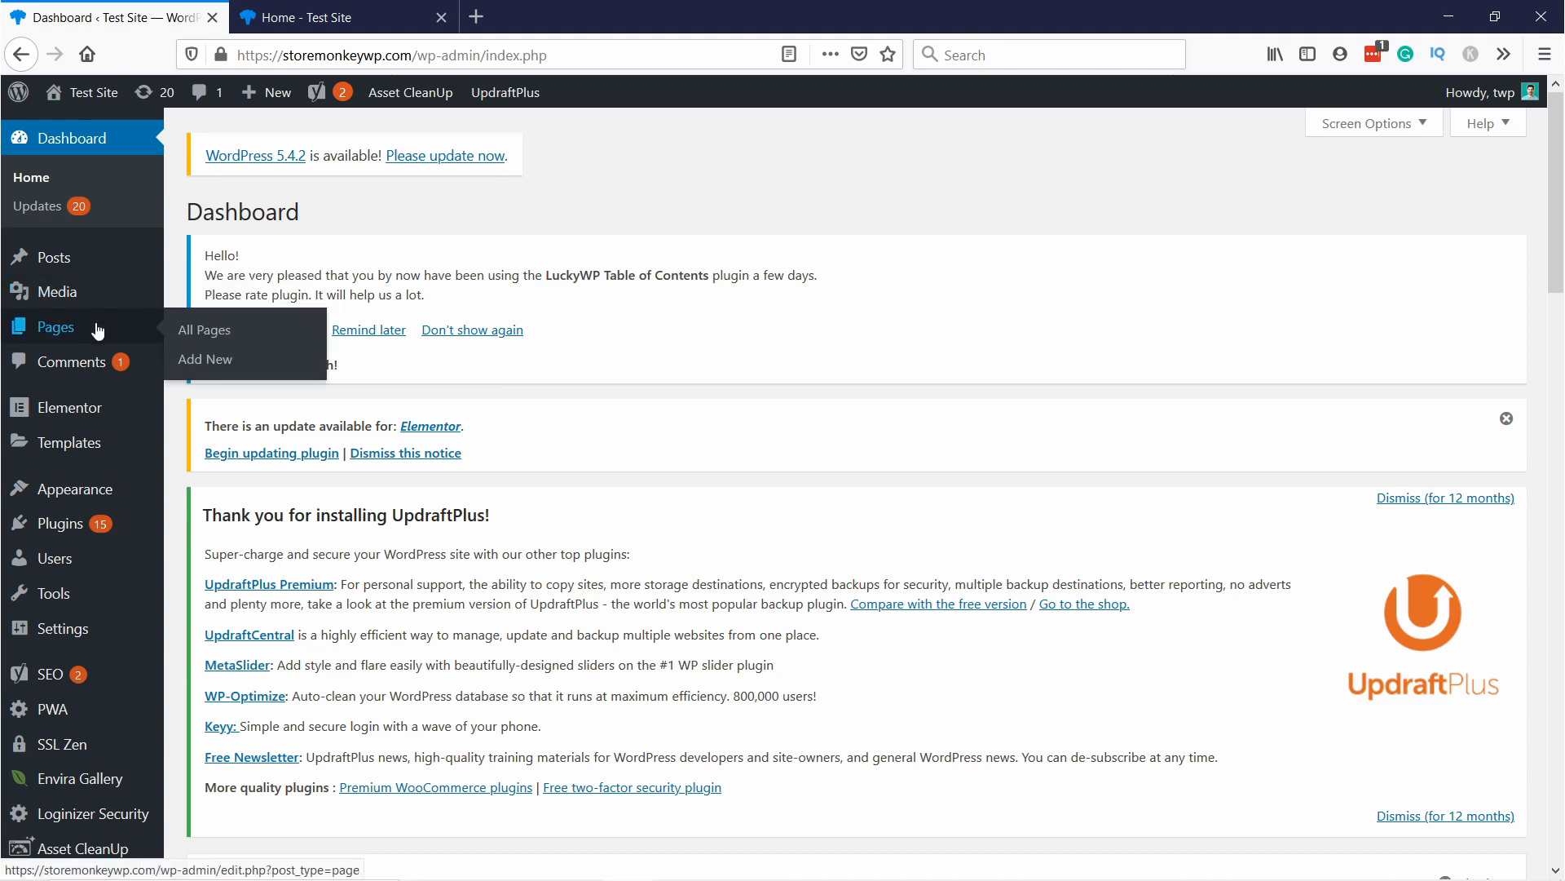
left_click(256, 334)
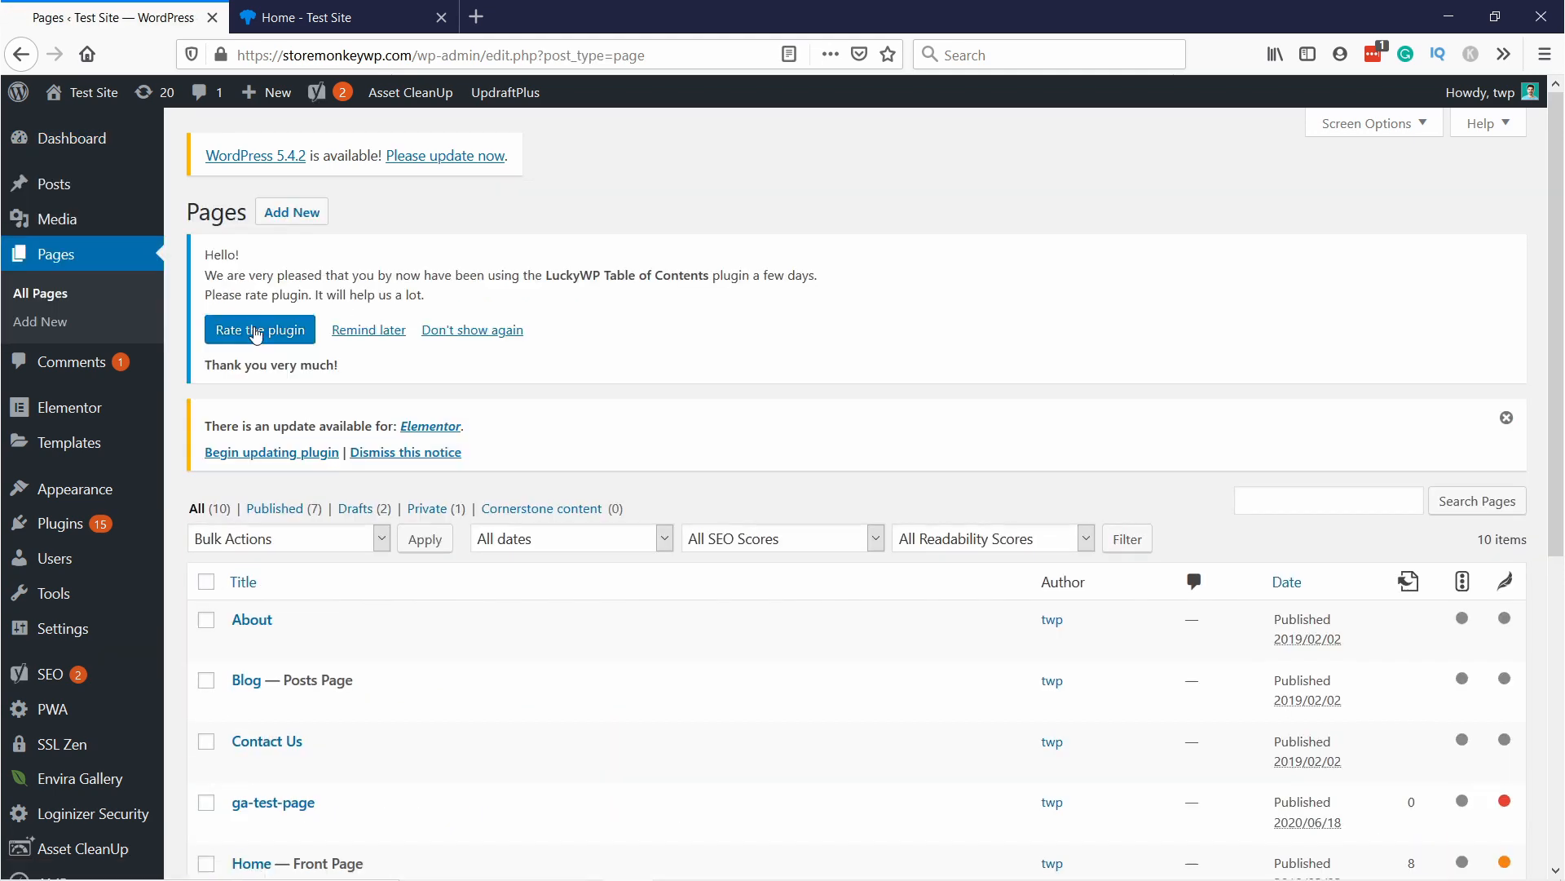
scroll(440, 336, "down", 5)
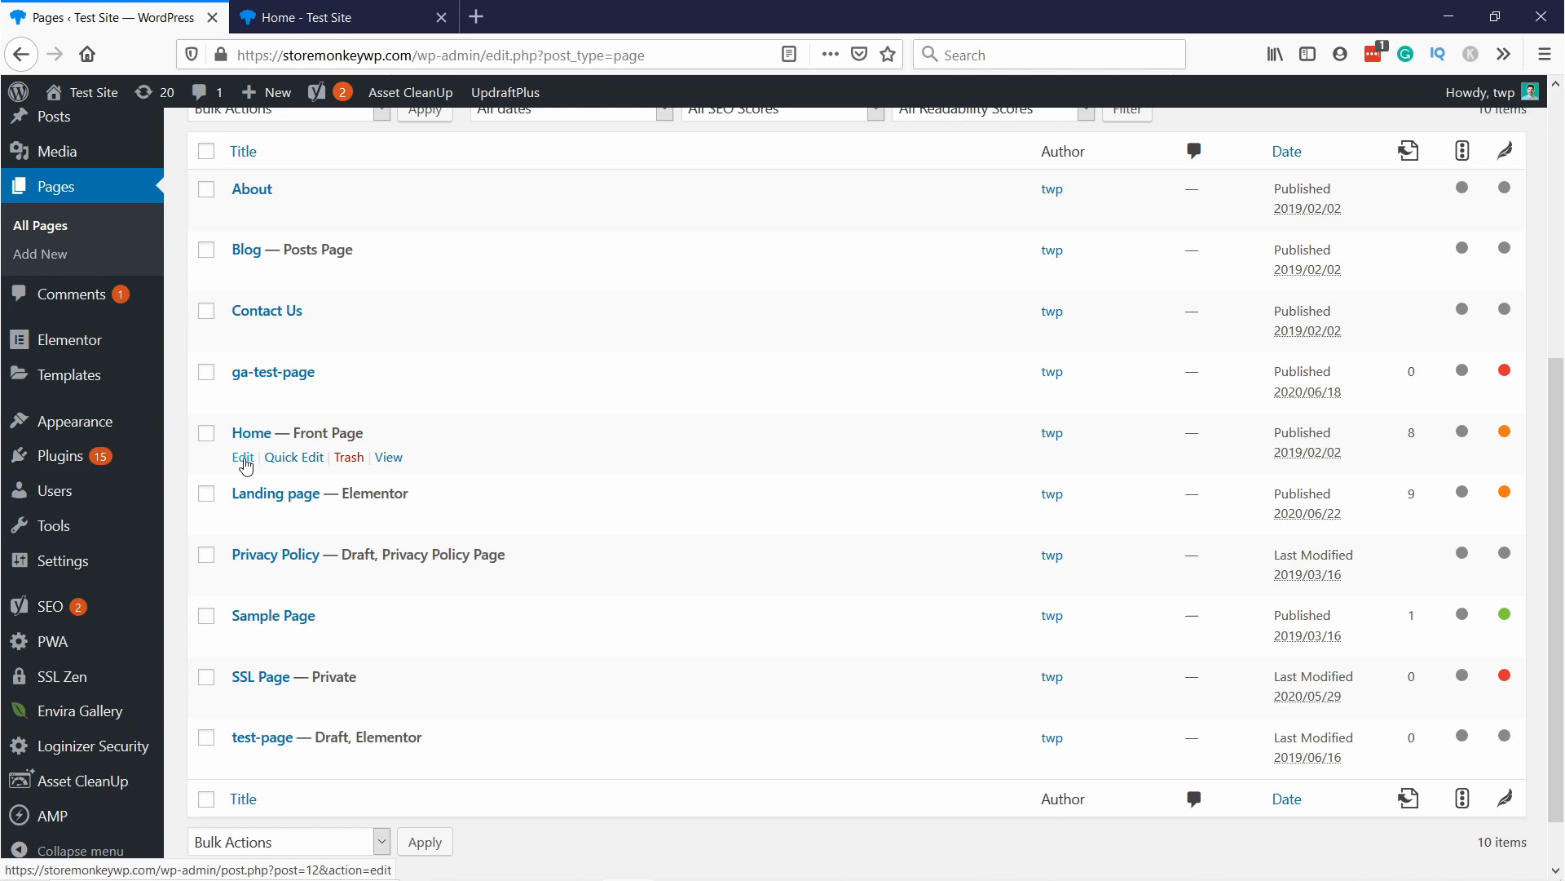
left_click(243, 457)
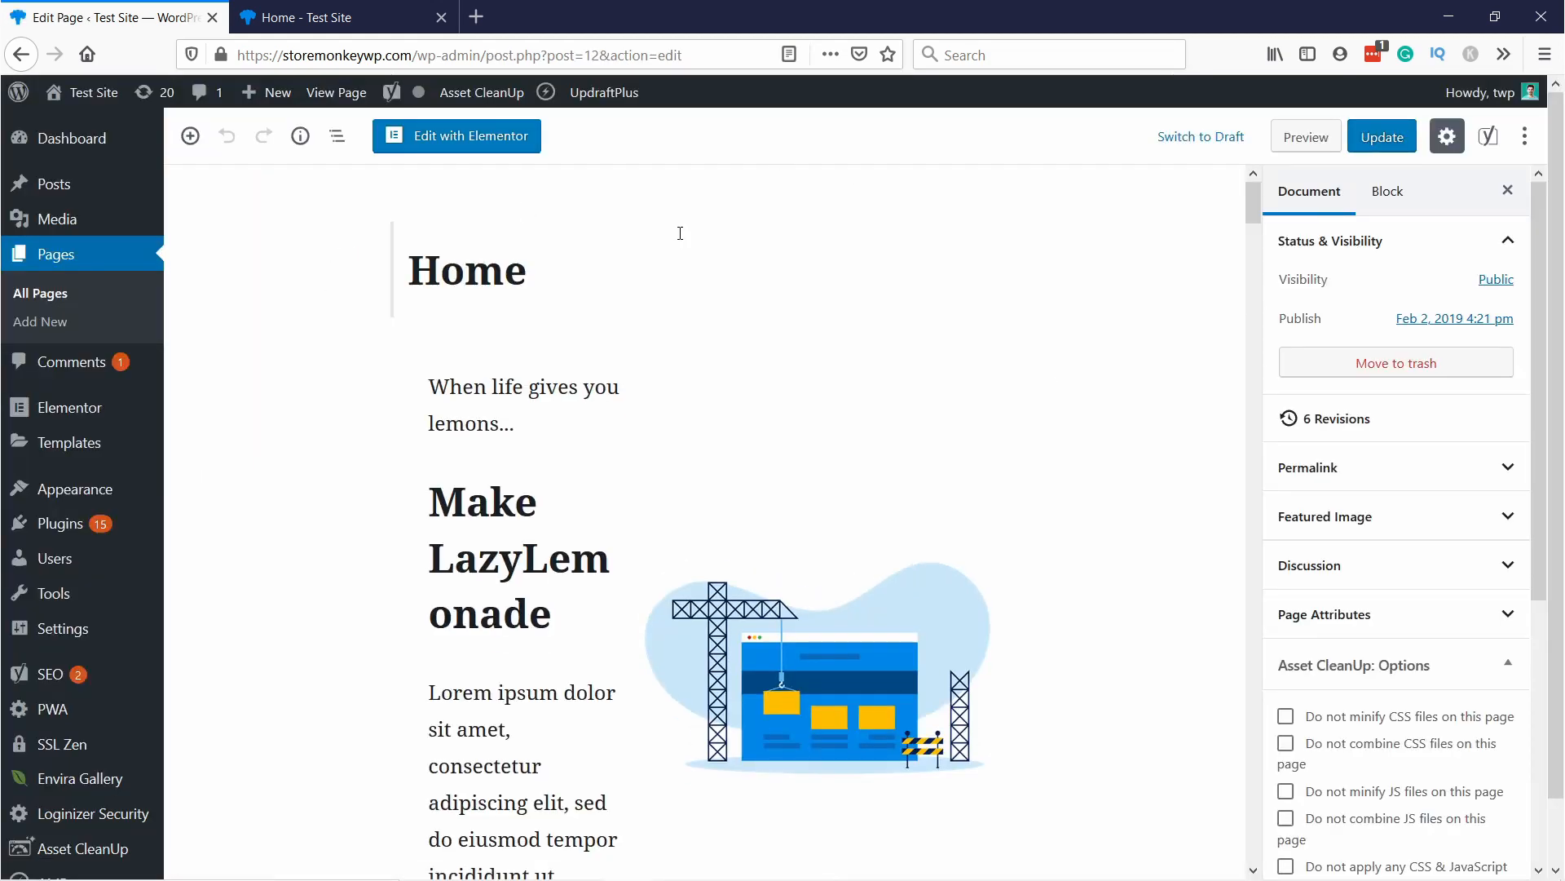
Give the Latest Posts heading block the HTML anchor "latest-posts" and update the page
scroll(693, 228, "down", 10)
scroll(719, 213, "down", 12)
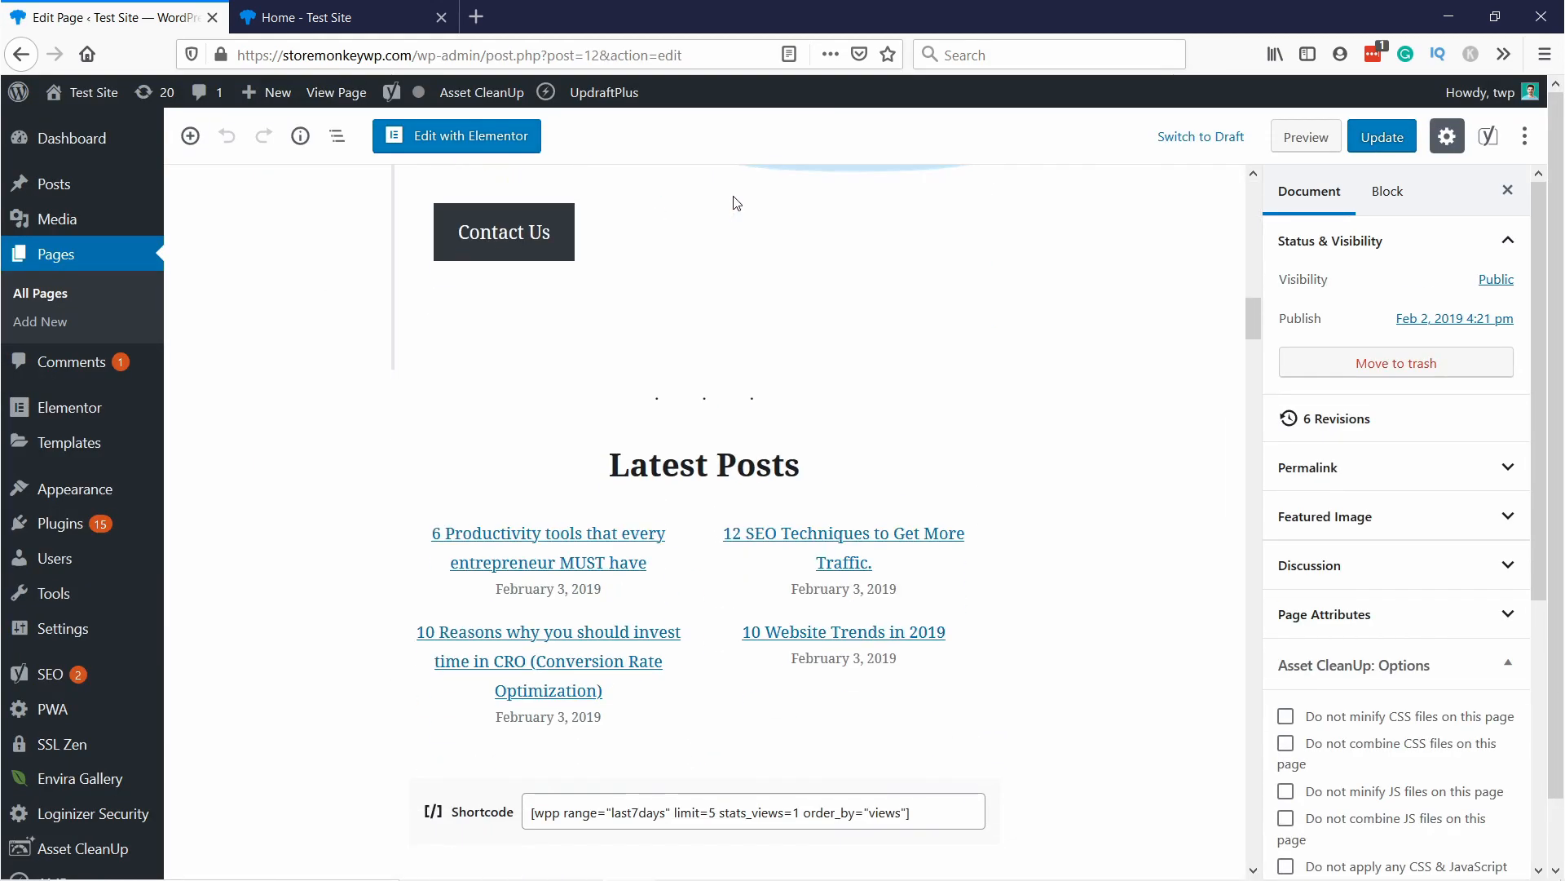
left_click(661, 355)
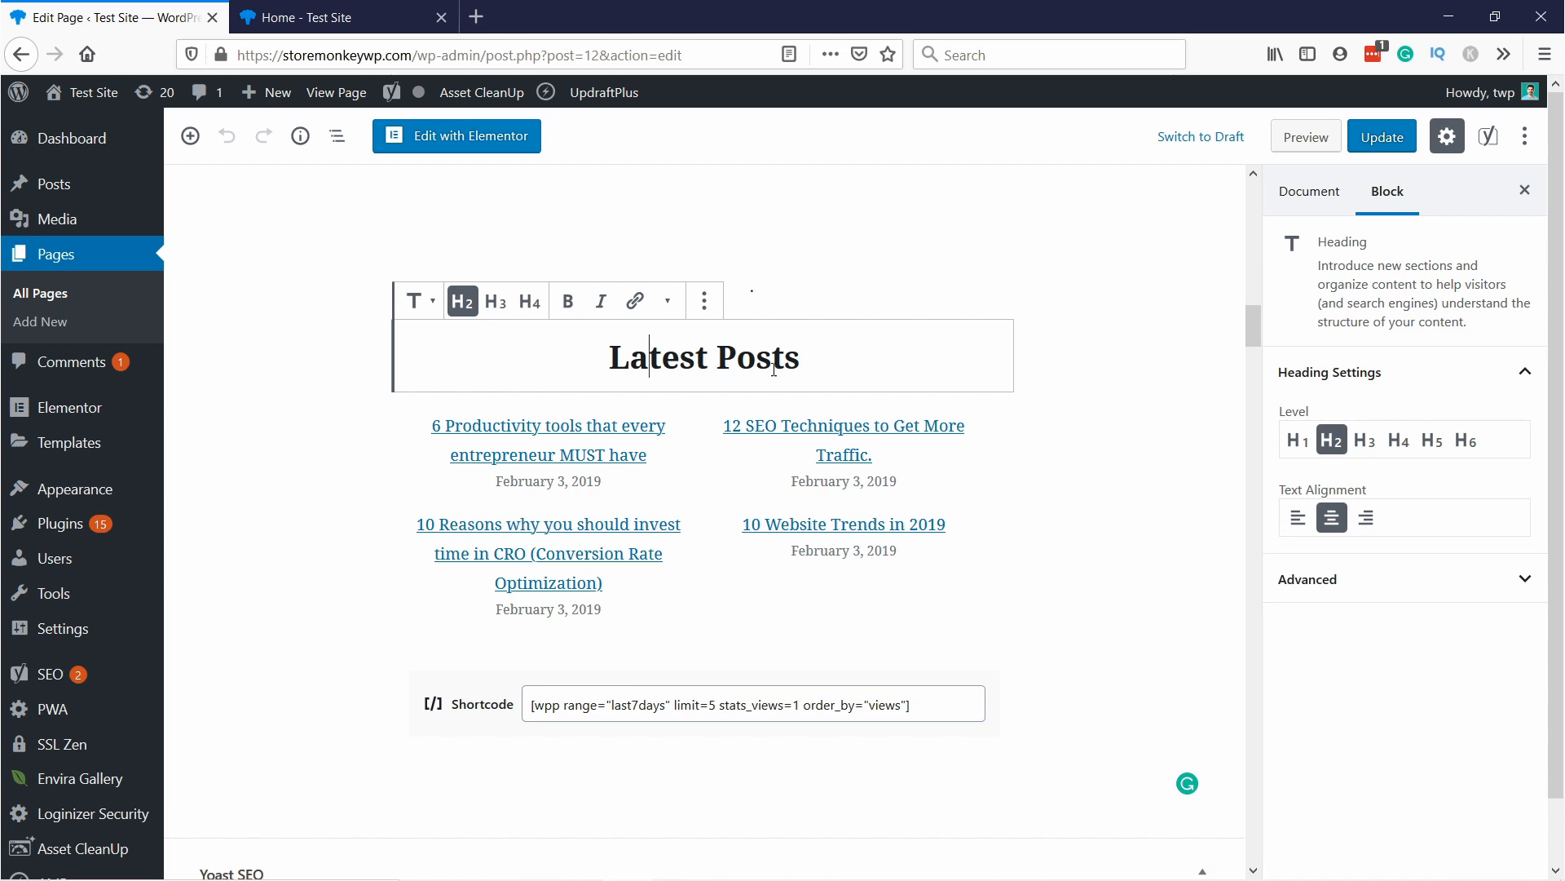
left_click(1314, 593)
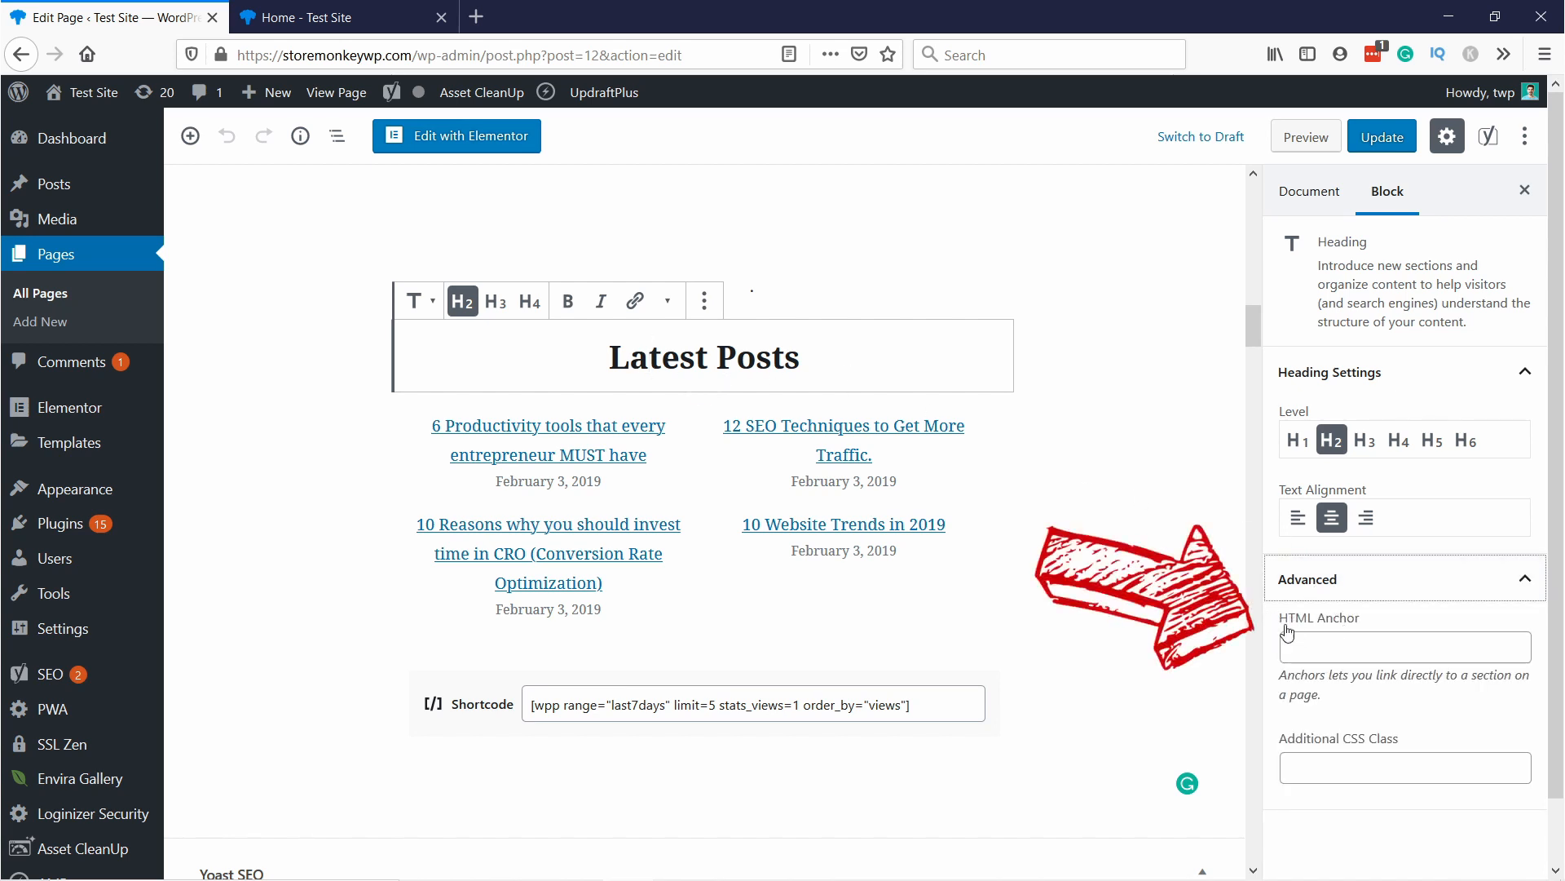
left_click(1309, 644)
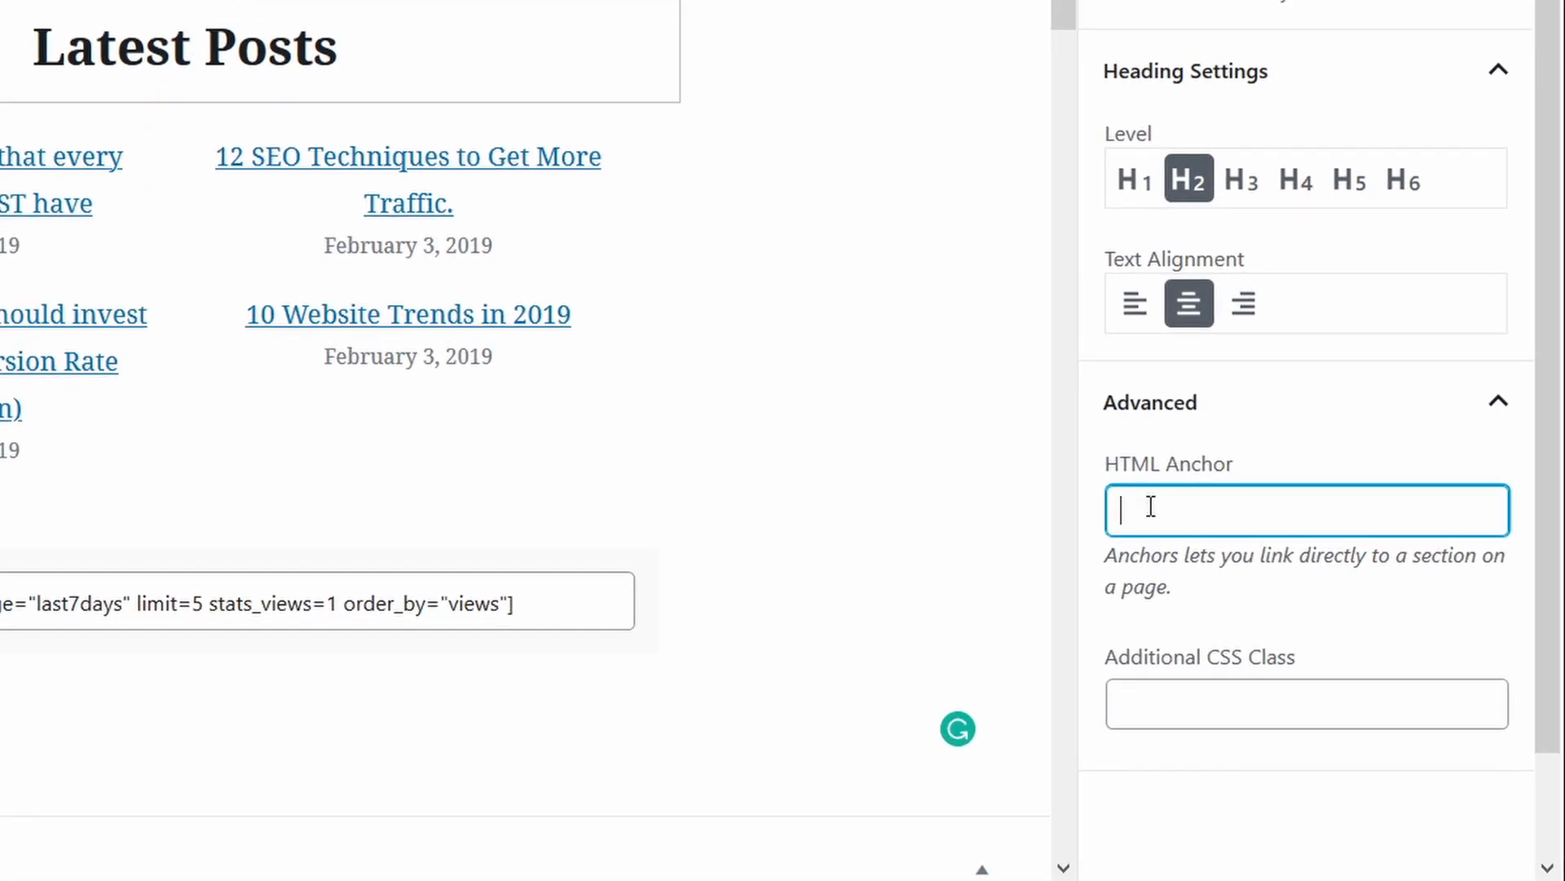
type("latest-posts")
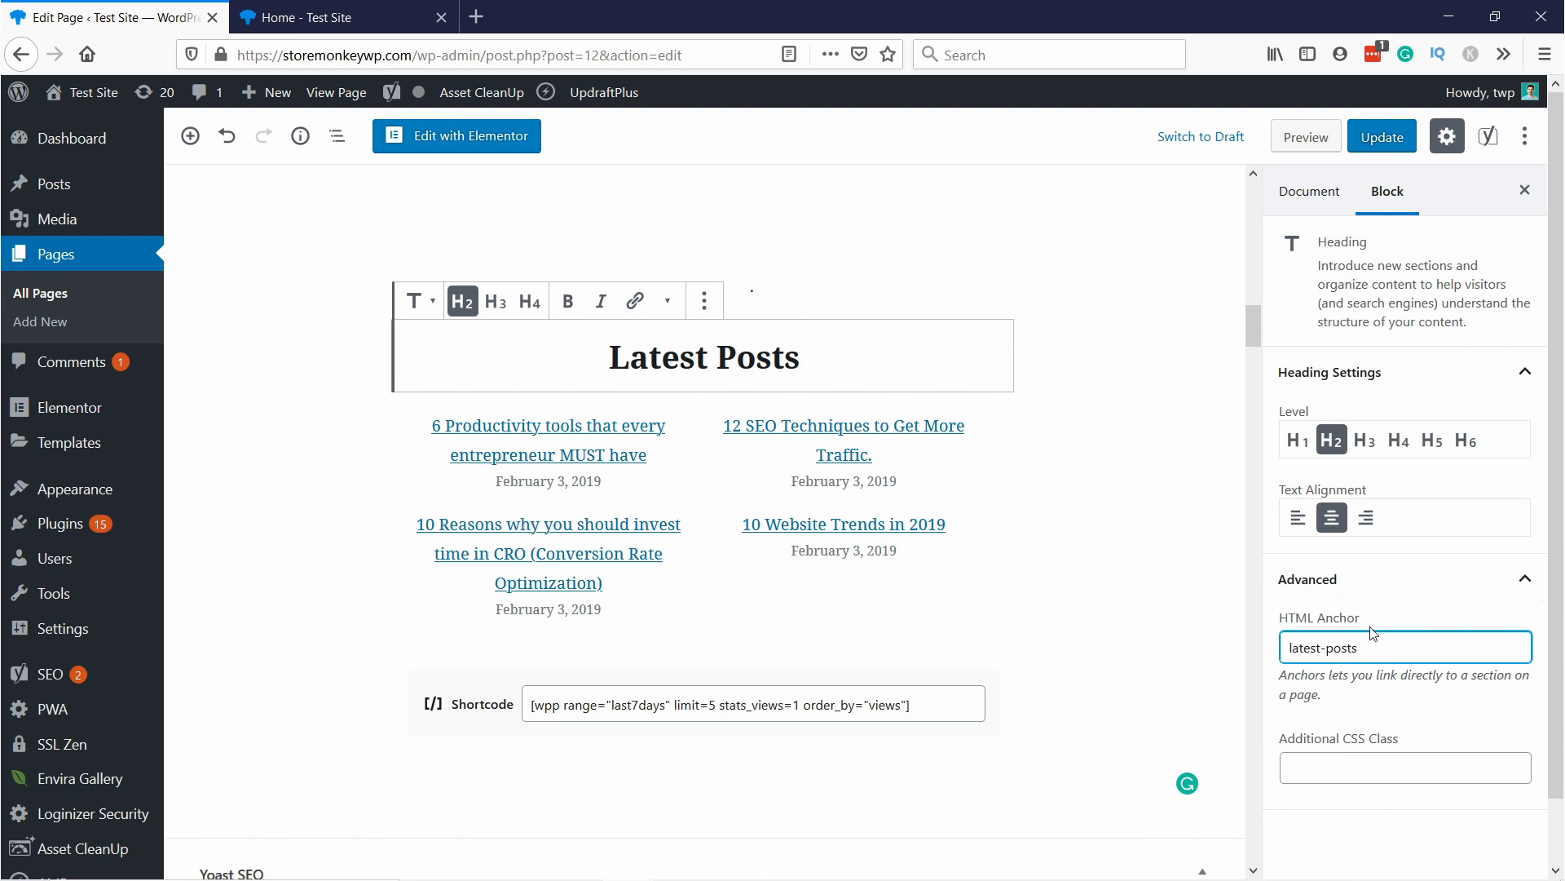
left_click(1372, 139)
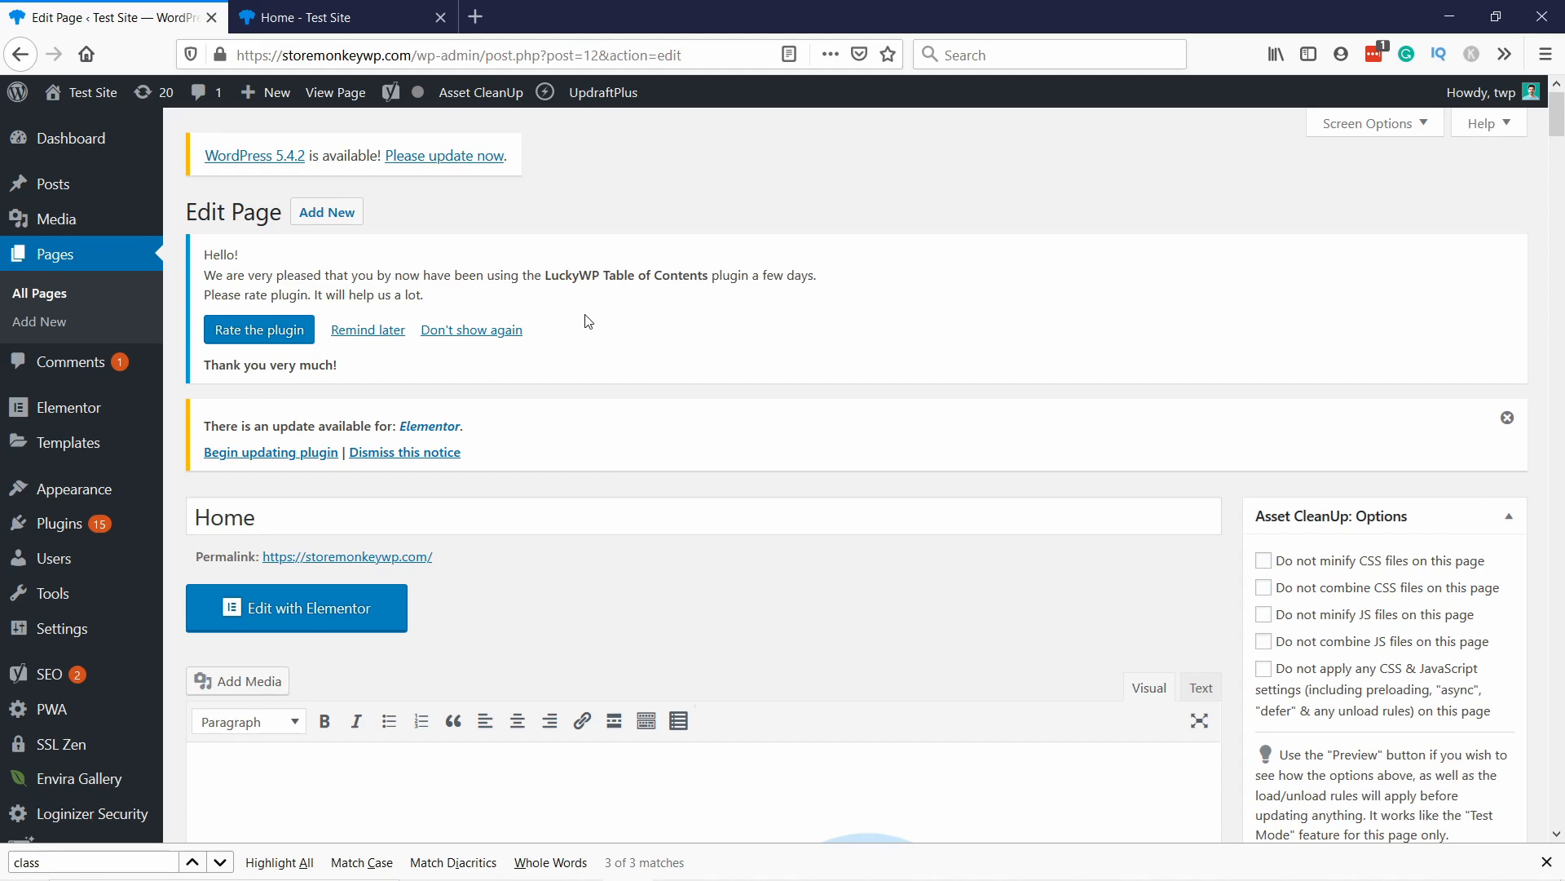
Find the Latest Posts heading in the classic editor and display its HTML code in the text view
scroll(591, 312, "down", 15)
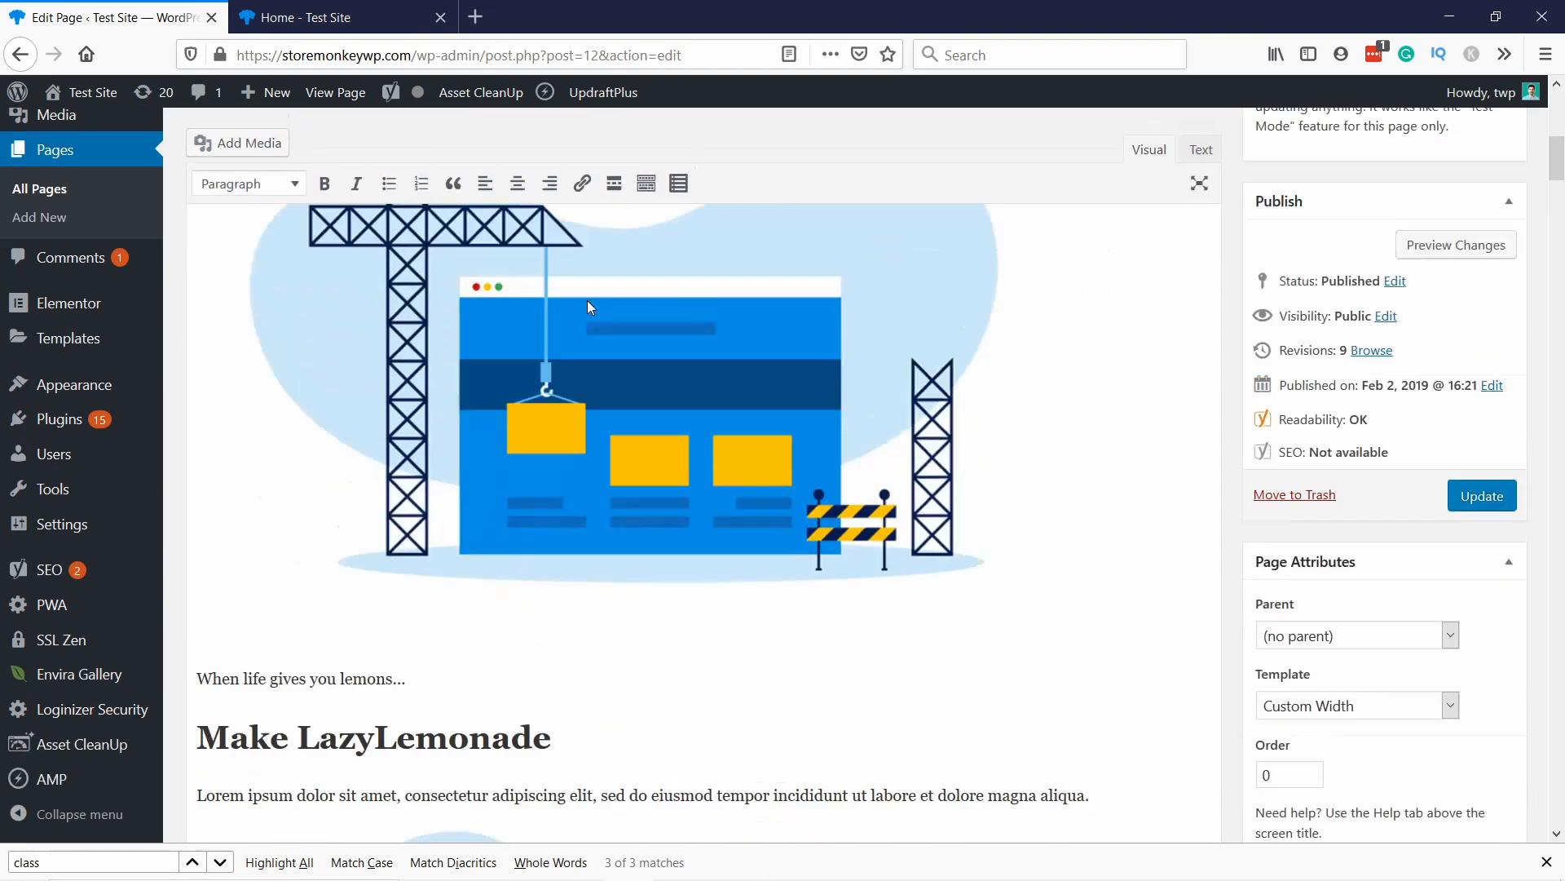
scroll(588, 299, "down", 10)
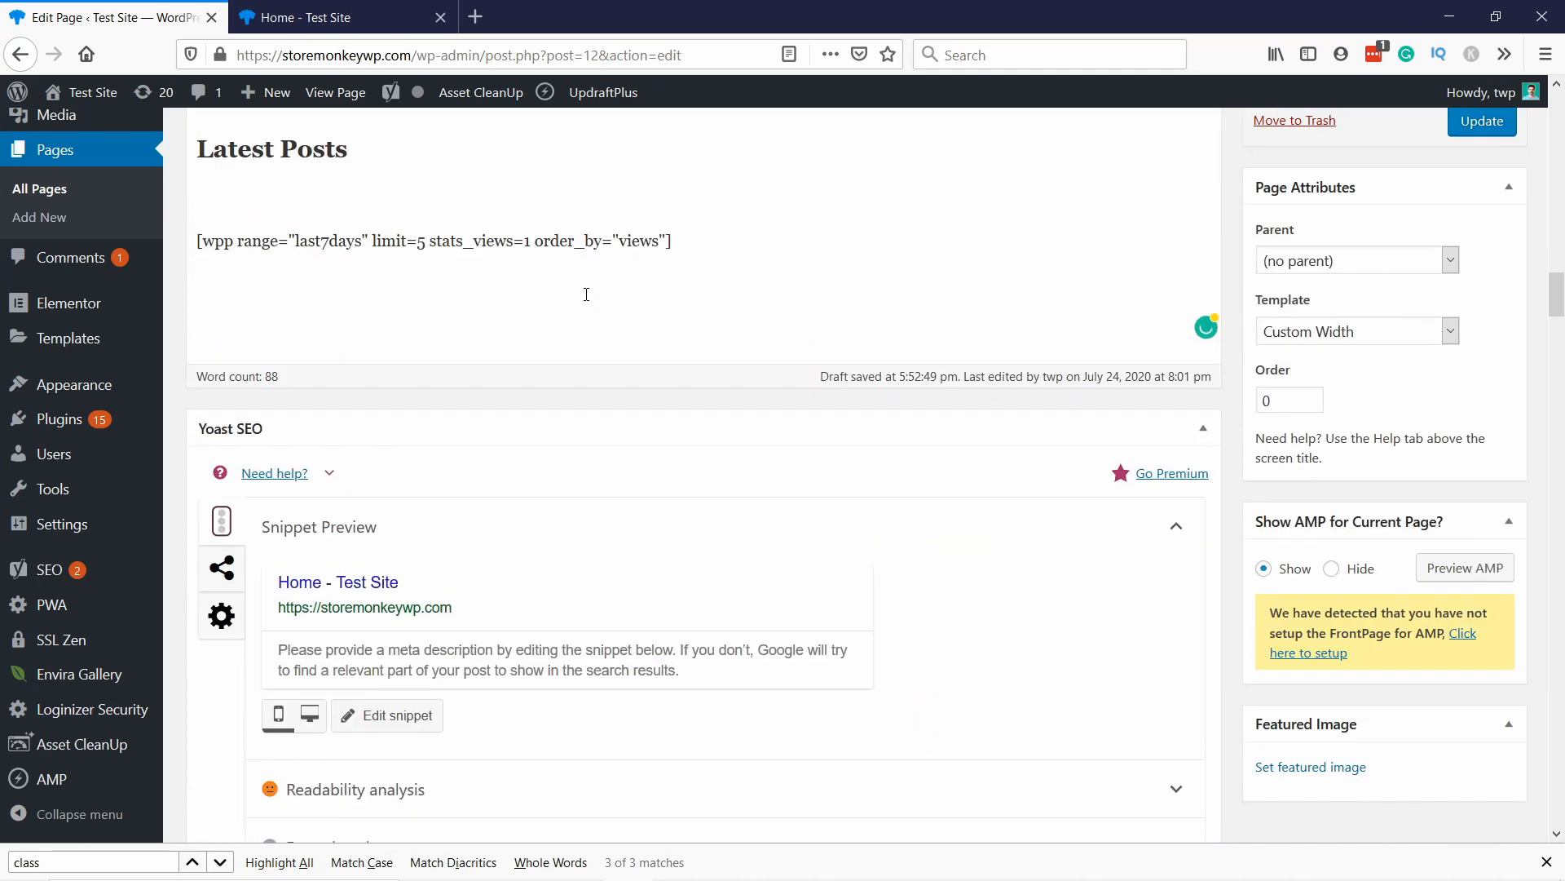
scroll(583, 295, "up", 5)
scroll(582, 294, "up", 1)
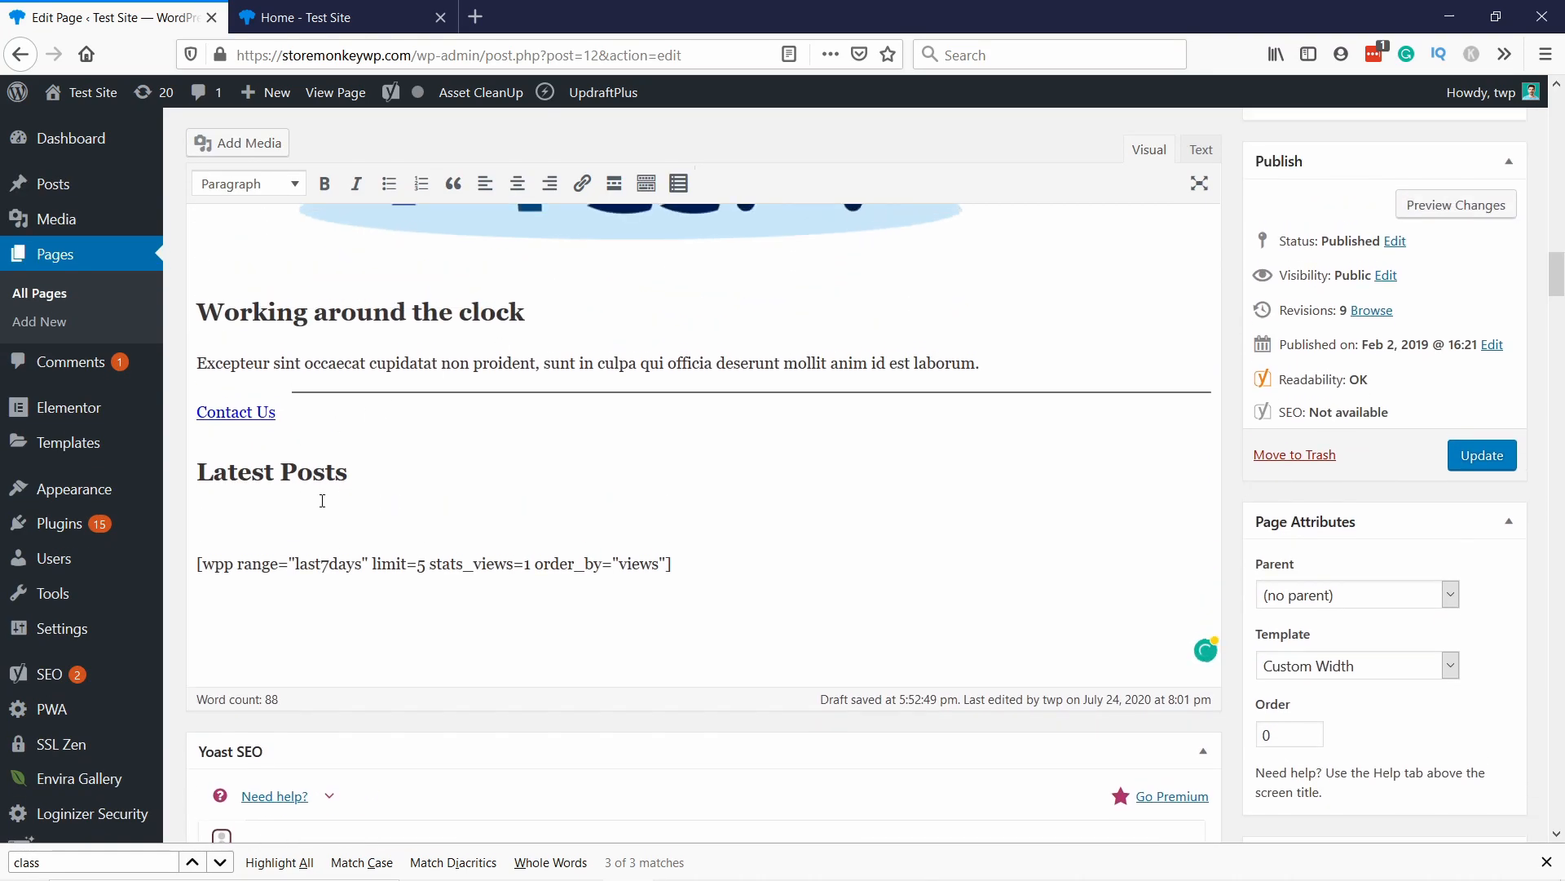
left_click_drag(197, 472, 352, 471)
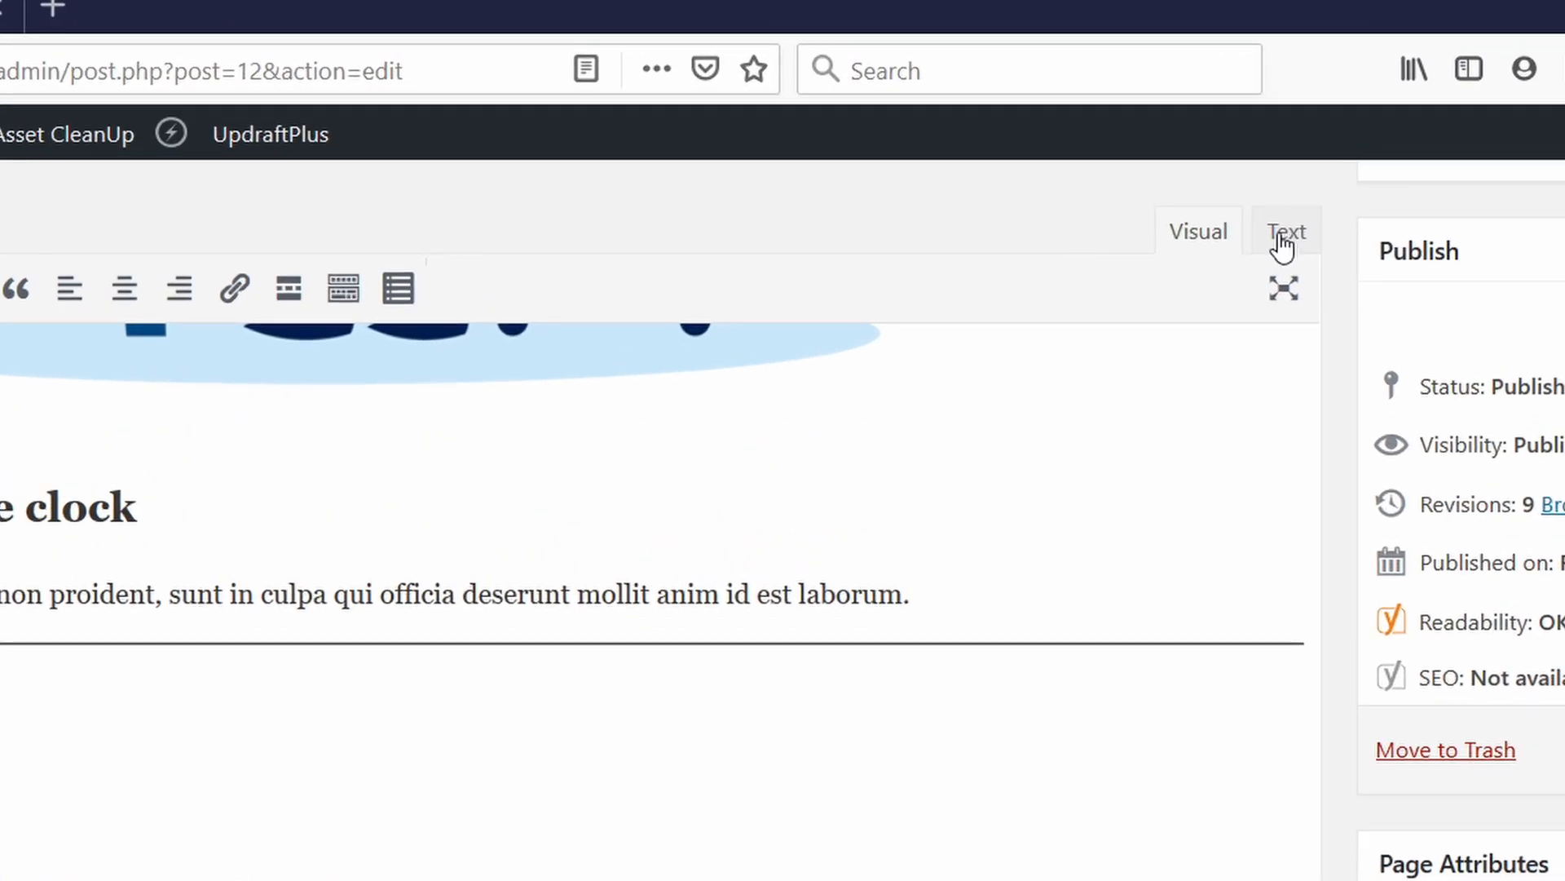
left_click(1281, 236)
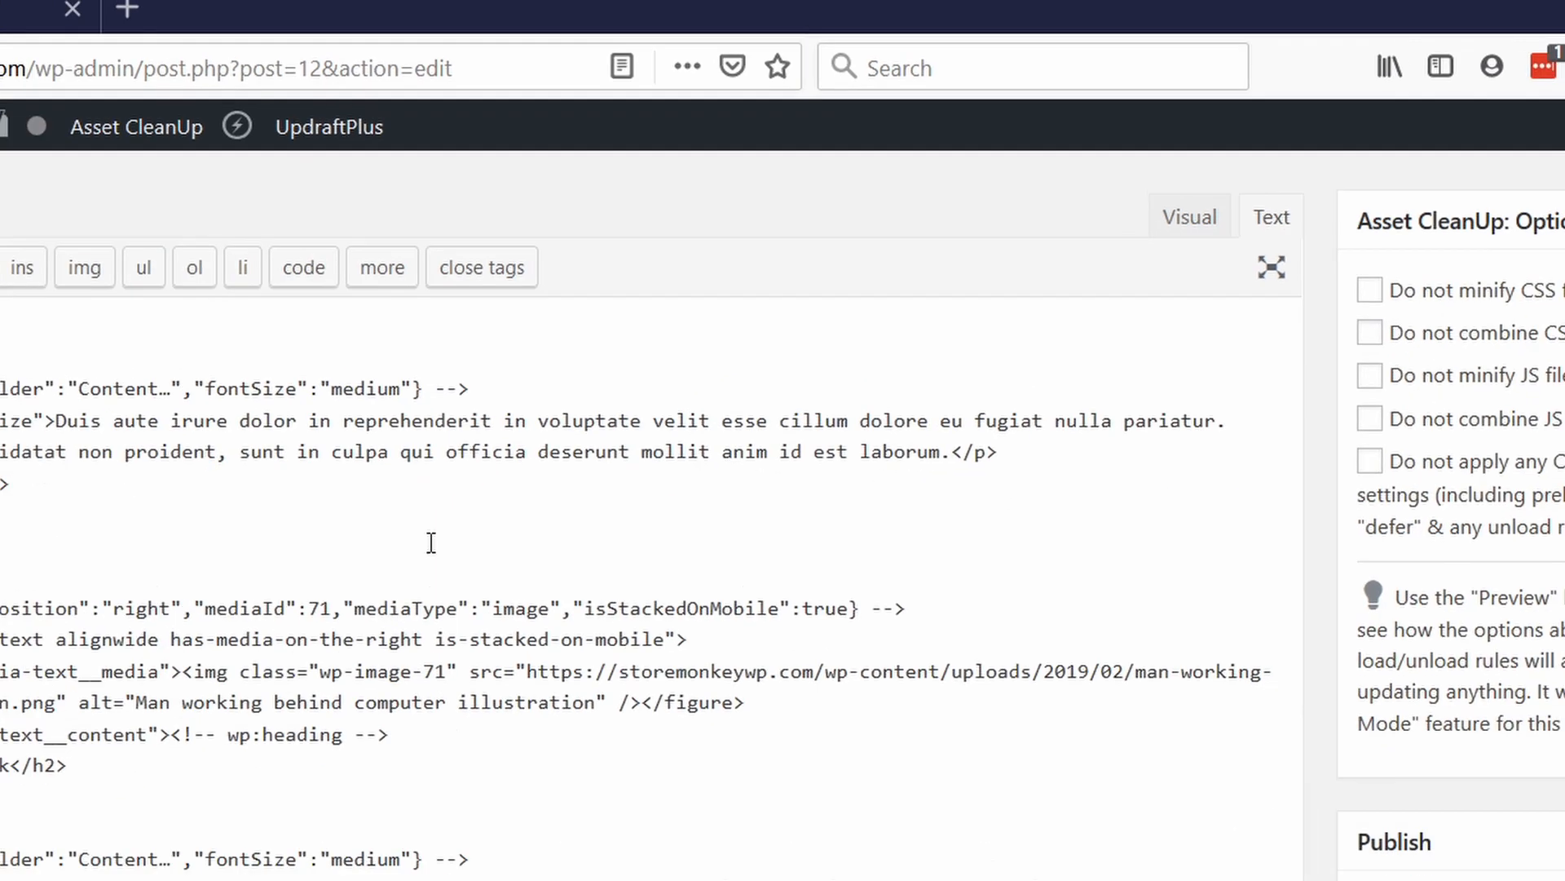
scroll(405, 401, "down", 8)
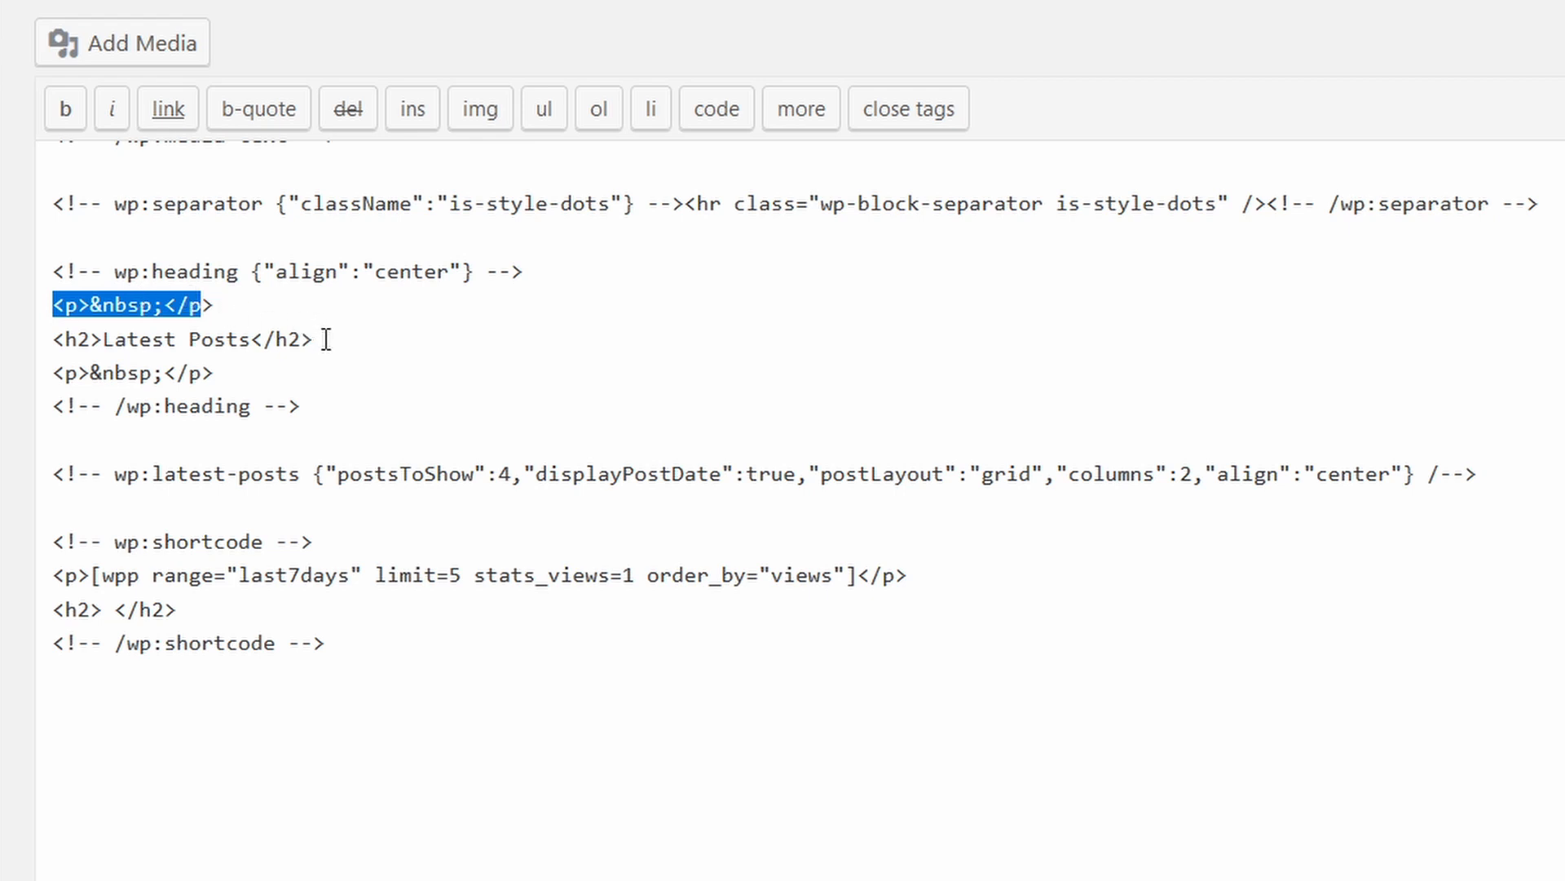
Add id="latest-posts" to the opening h2 tag of the Latest Posts heading and update the page
left_click_drag(325, 339, 273, 339)
left_click(144, 343)
left_click(281, 339)
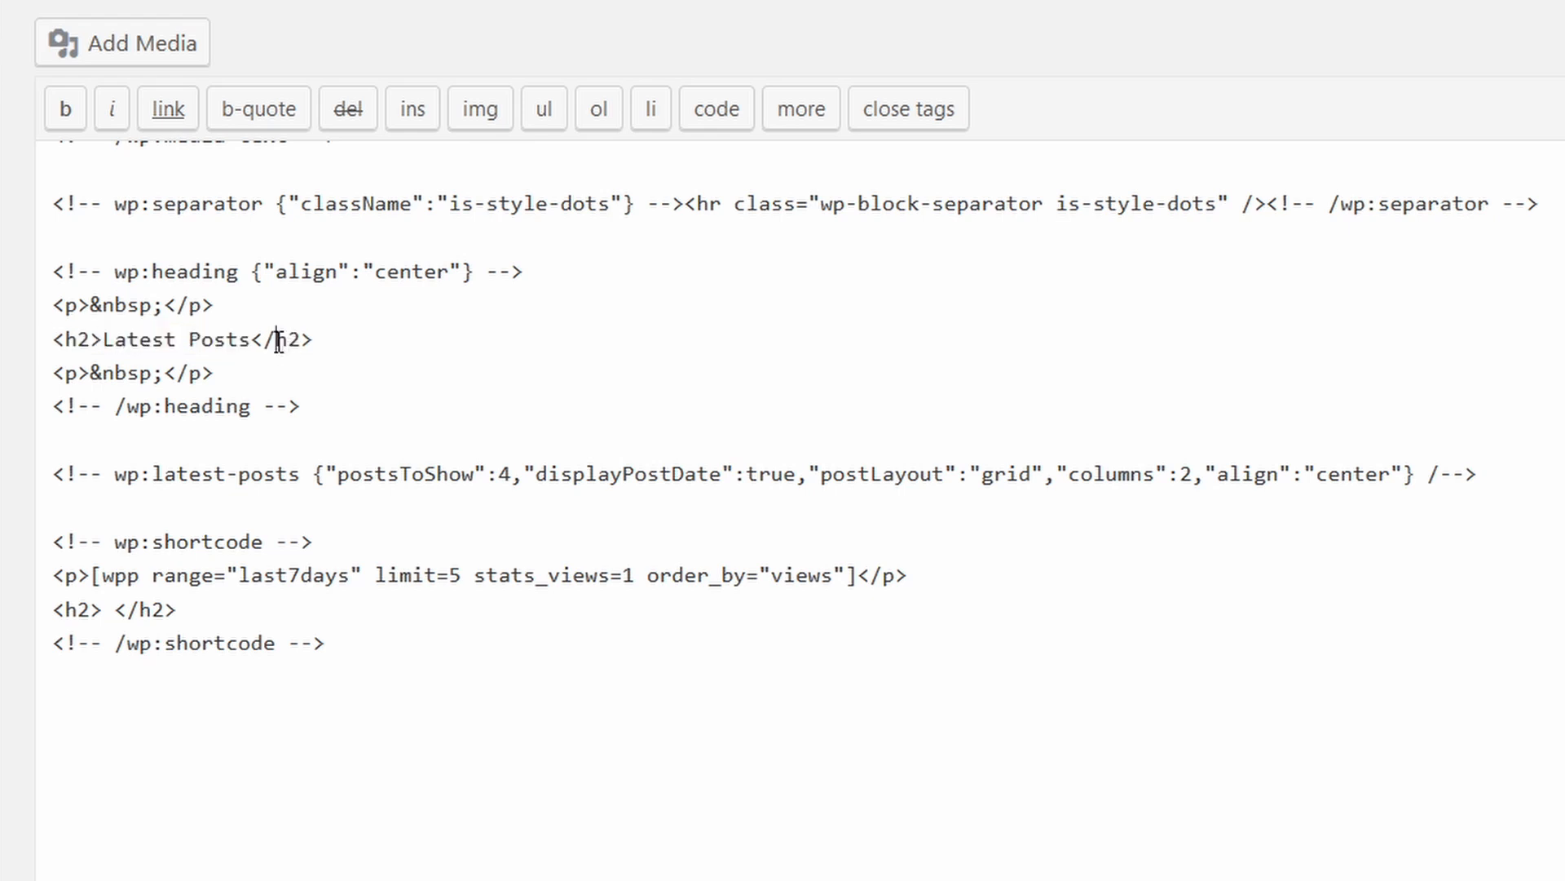
left_click(91, 340)
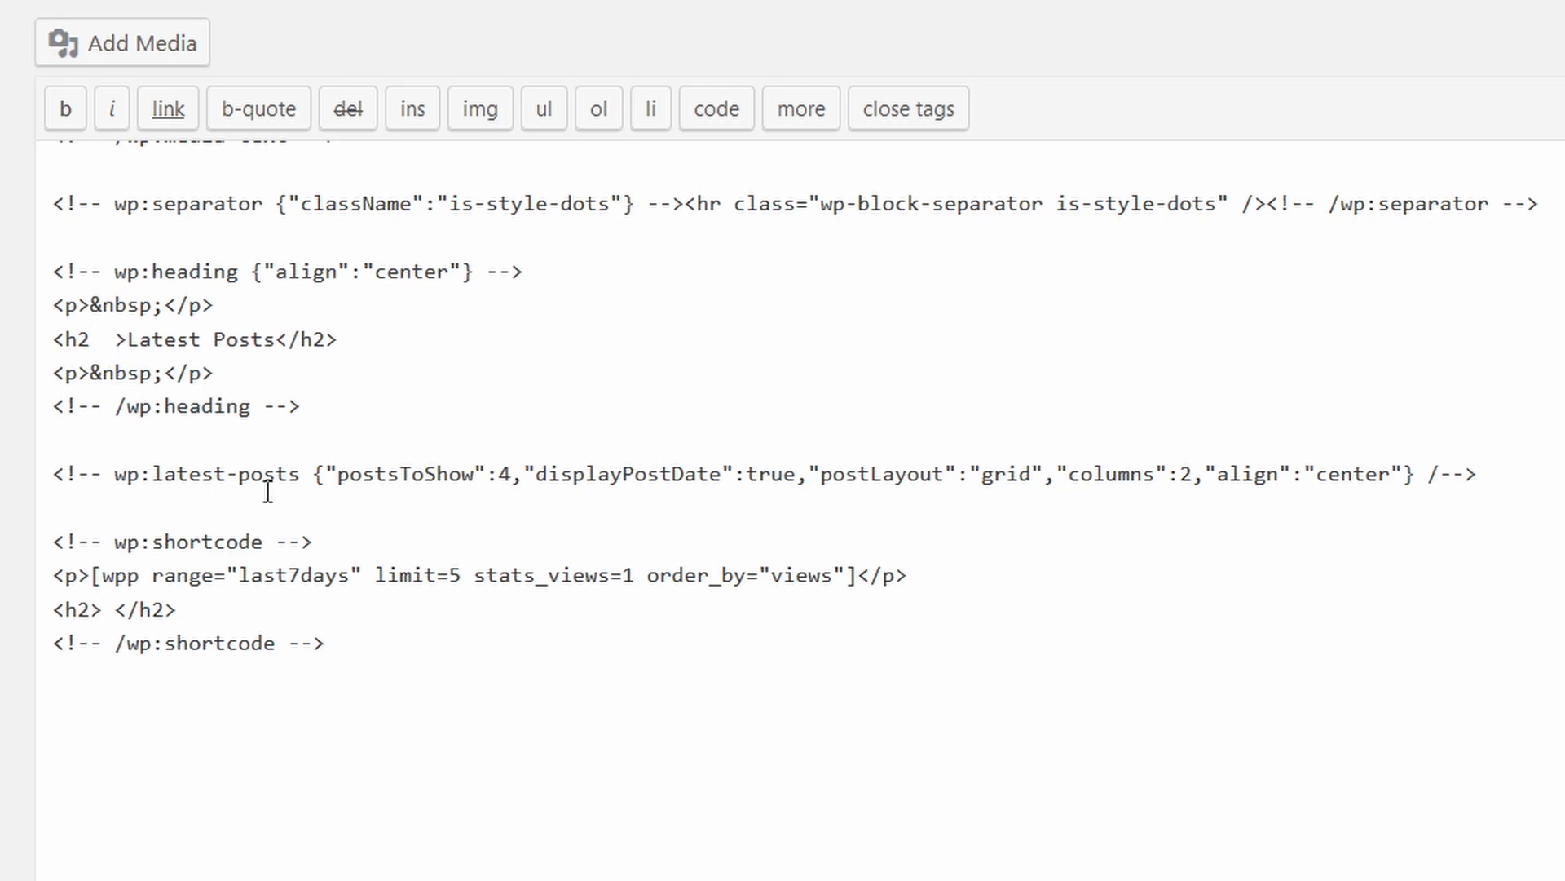
key("Left")
type("id=\"")
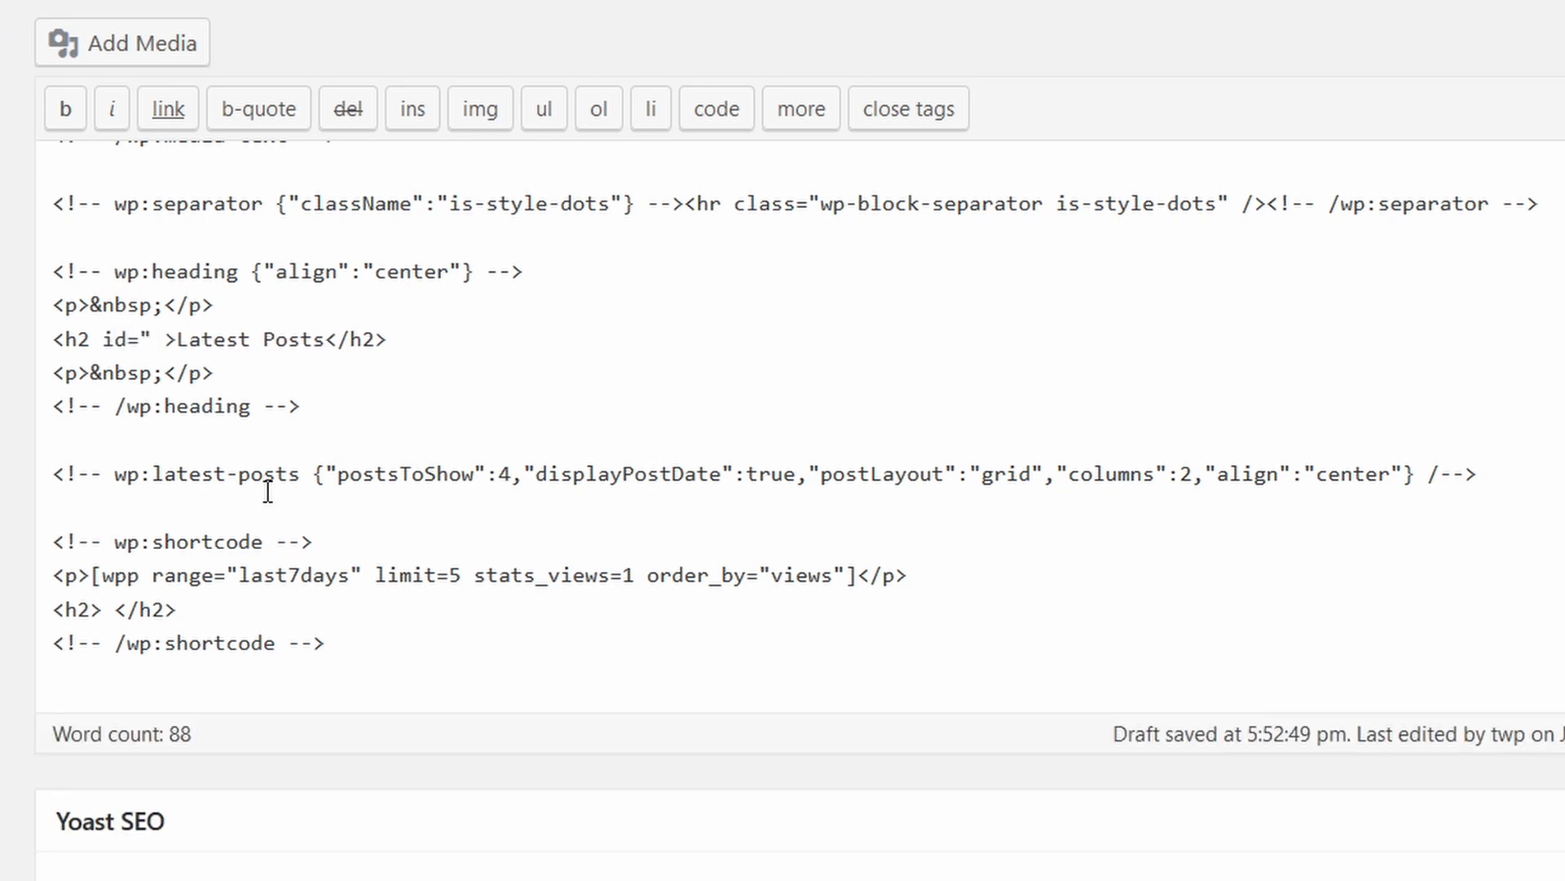
type("latest-po")
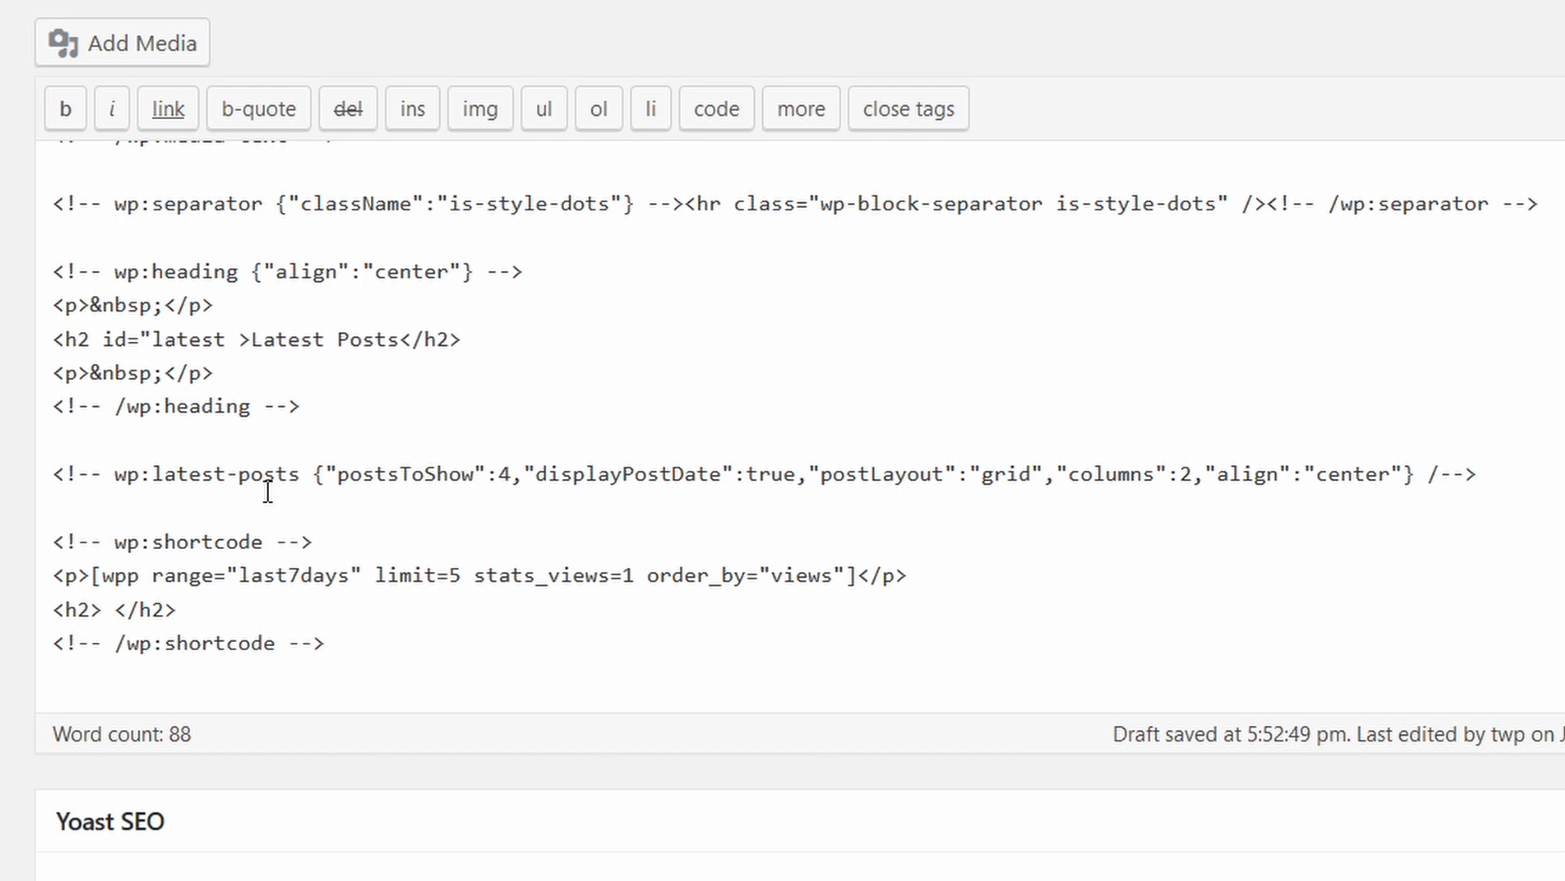
type("sts")
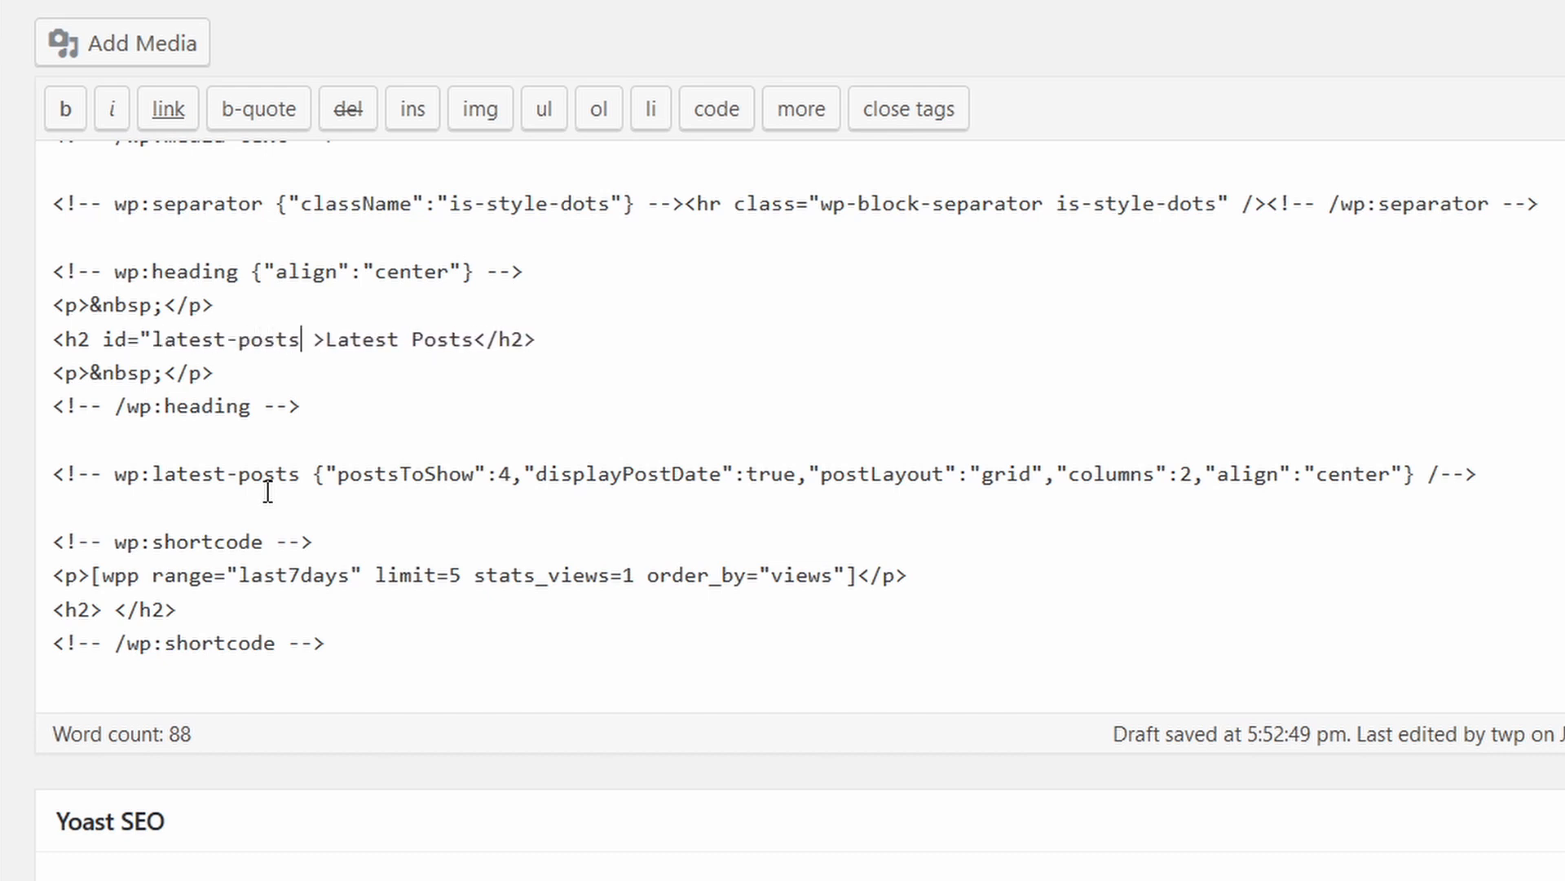
type("\"")
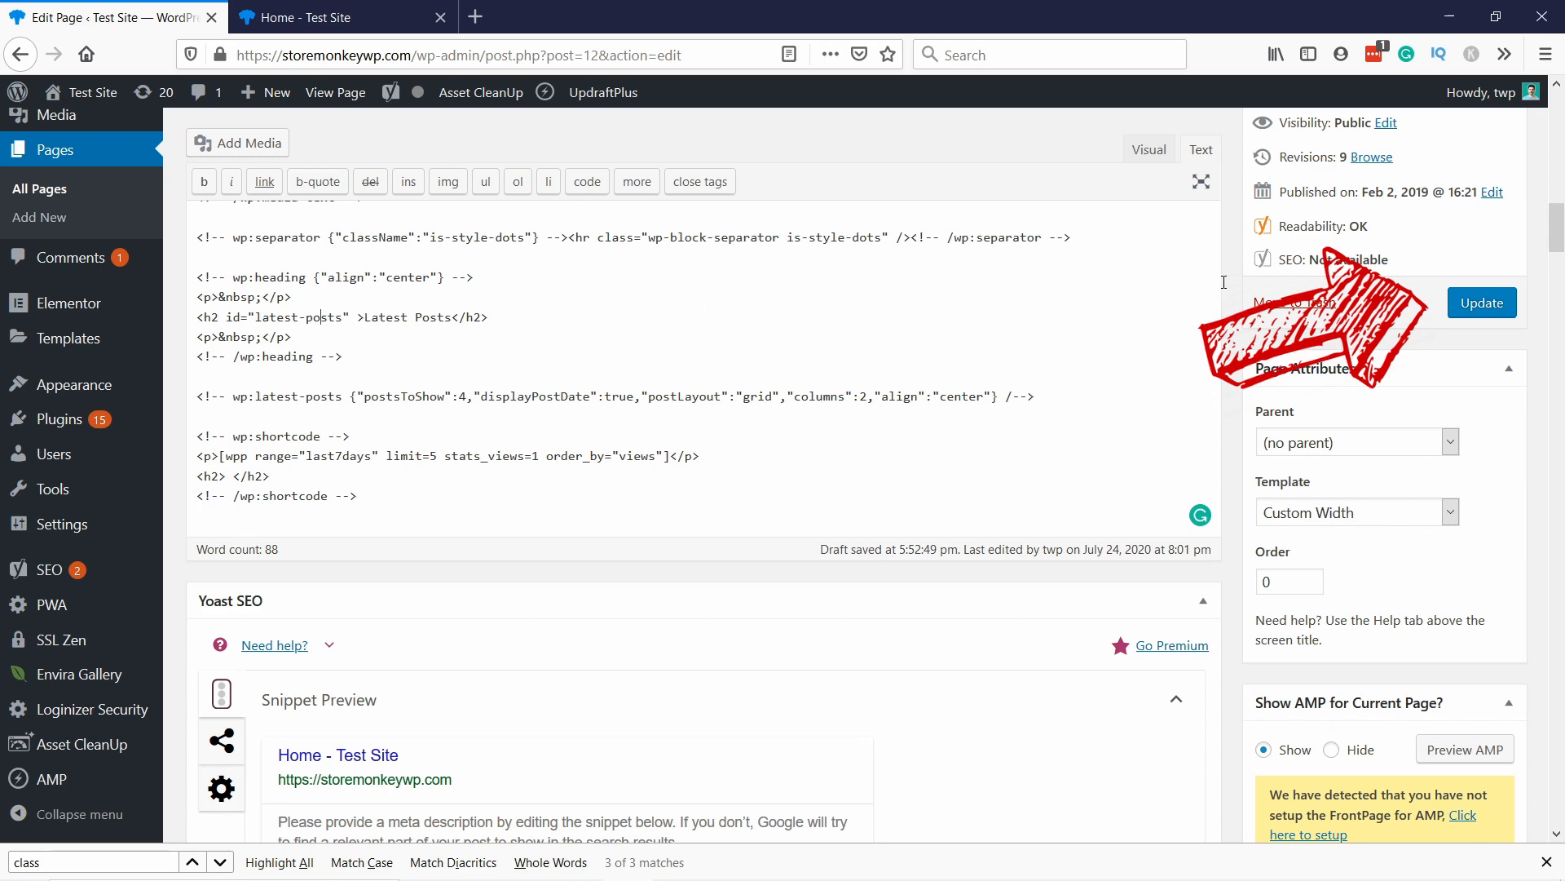
left_click(1484, 301)
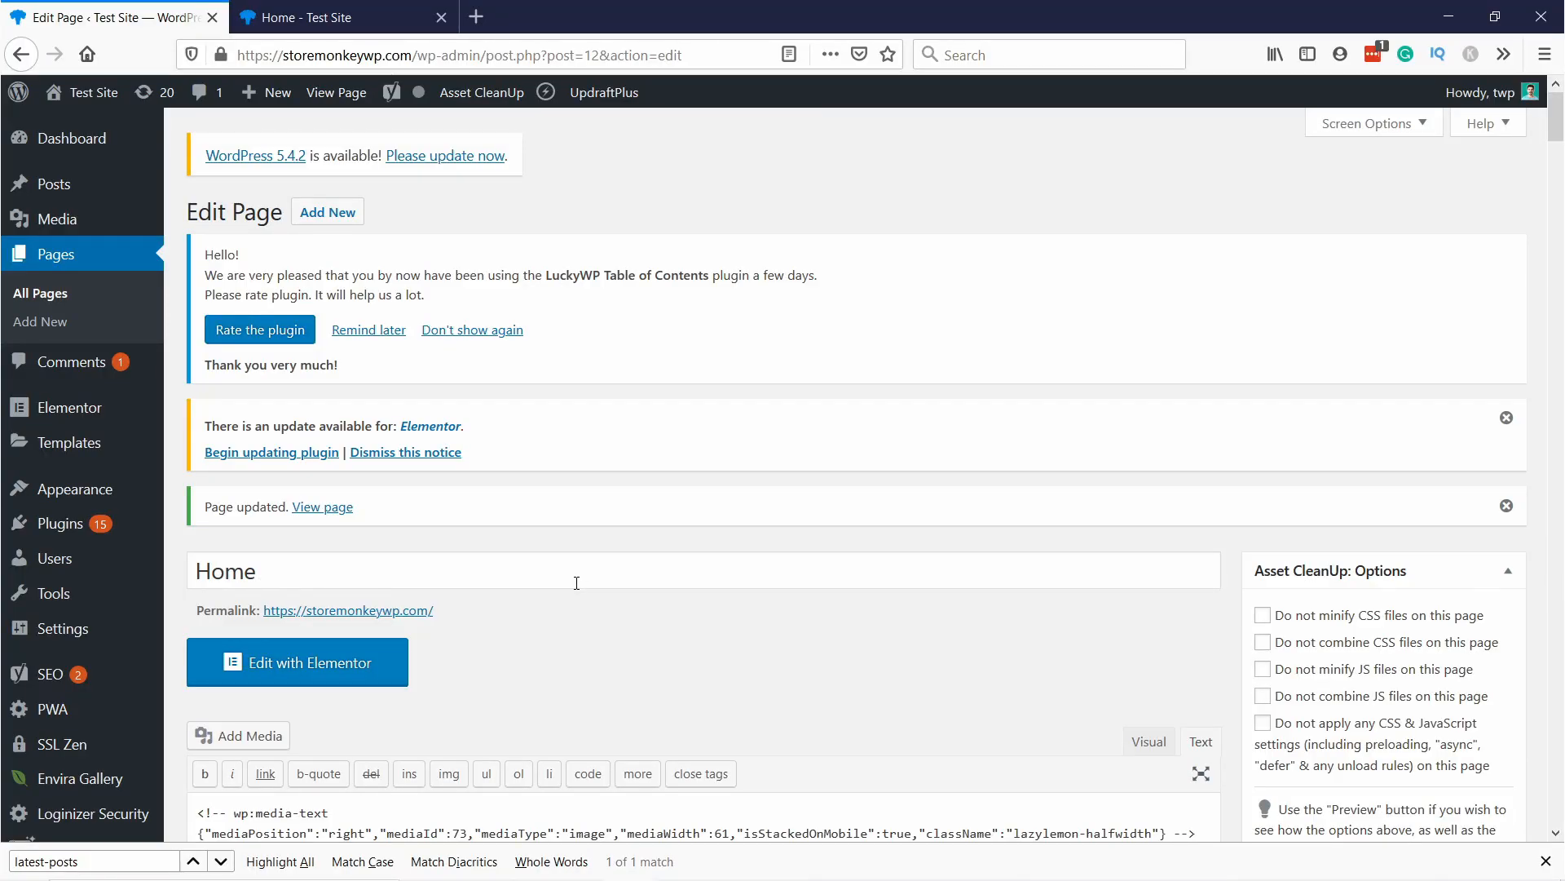
Open the site's Menus settings in a new browser tab and switch to it
mouse_move(122, 492)
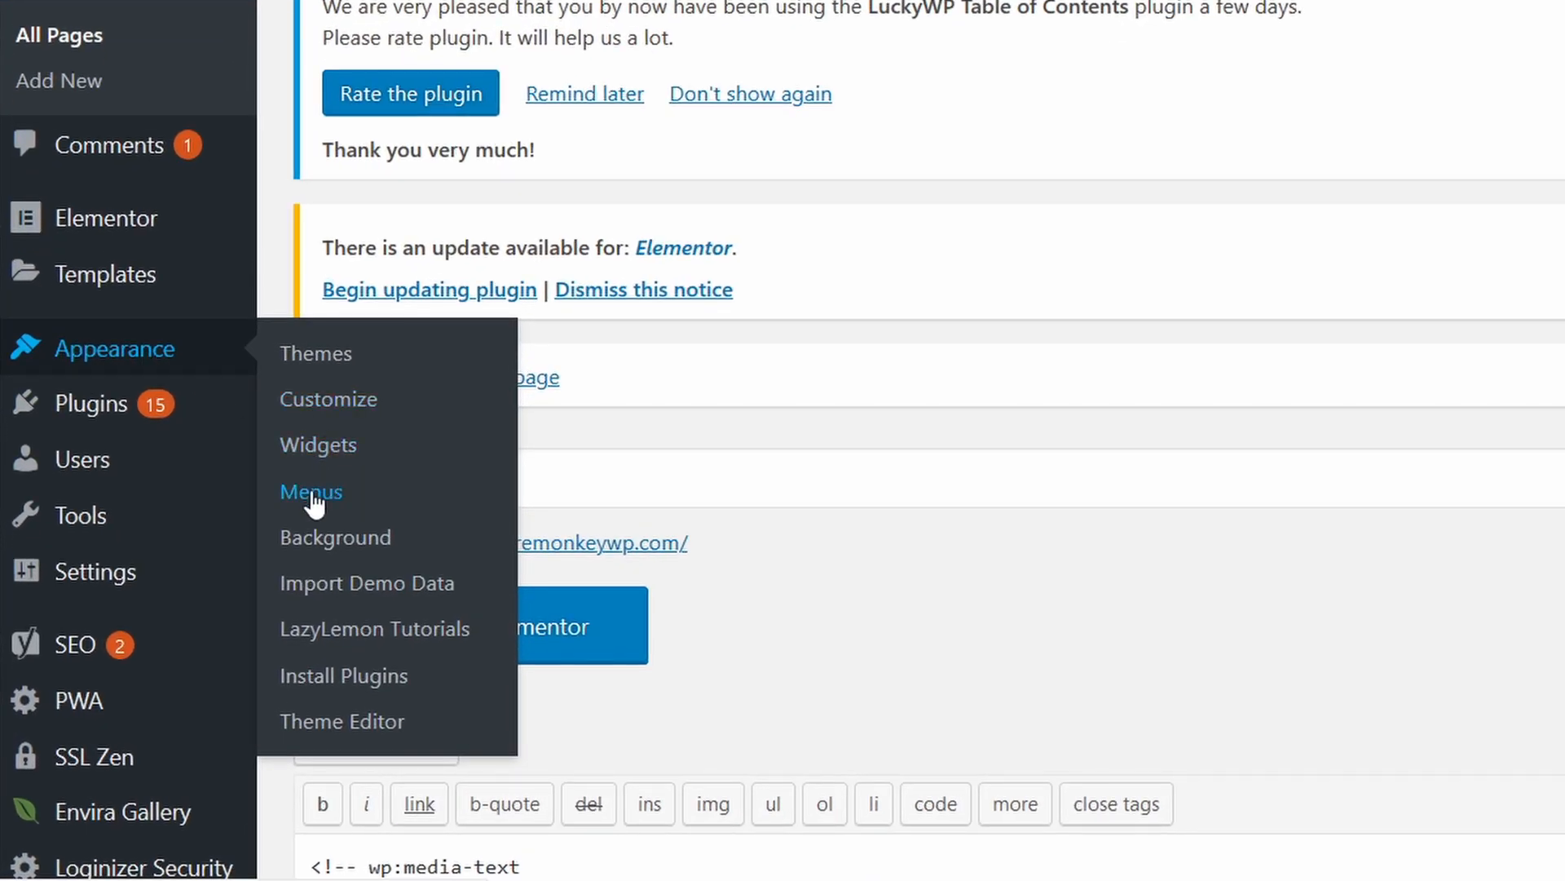
right_click(312, 495)
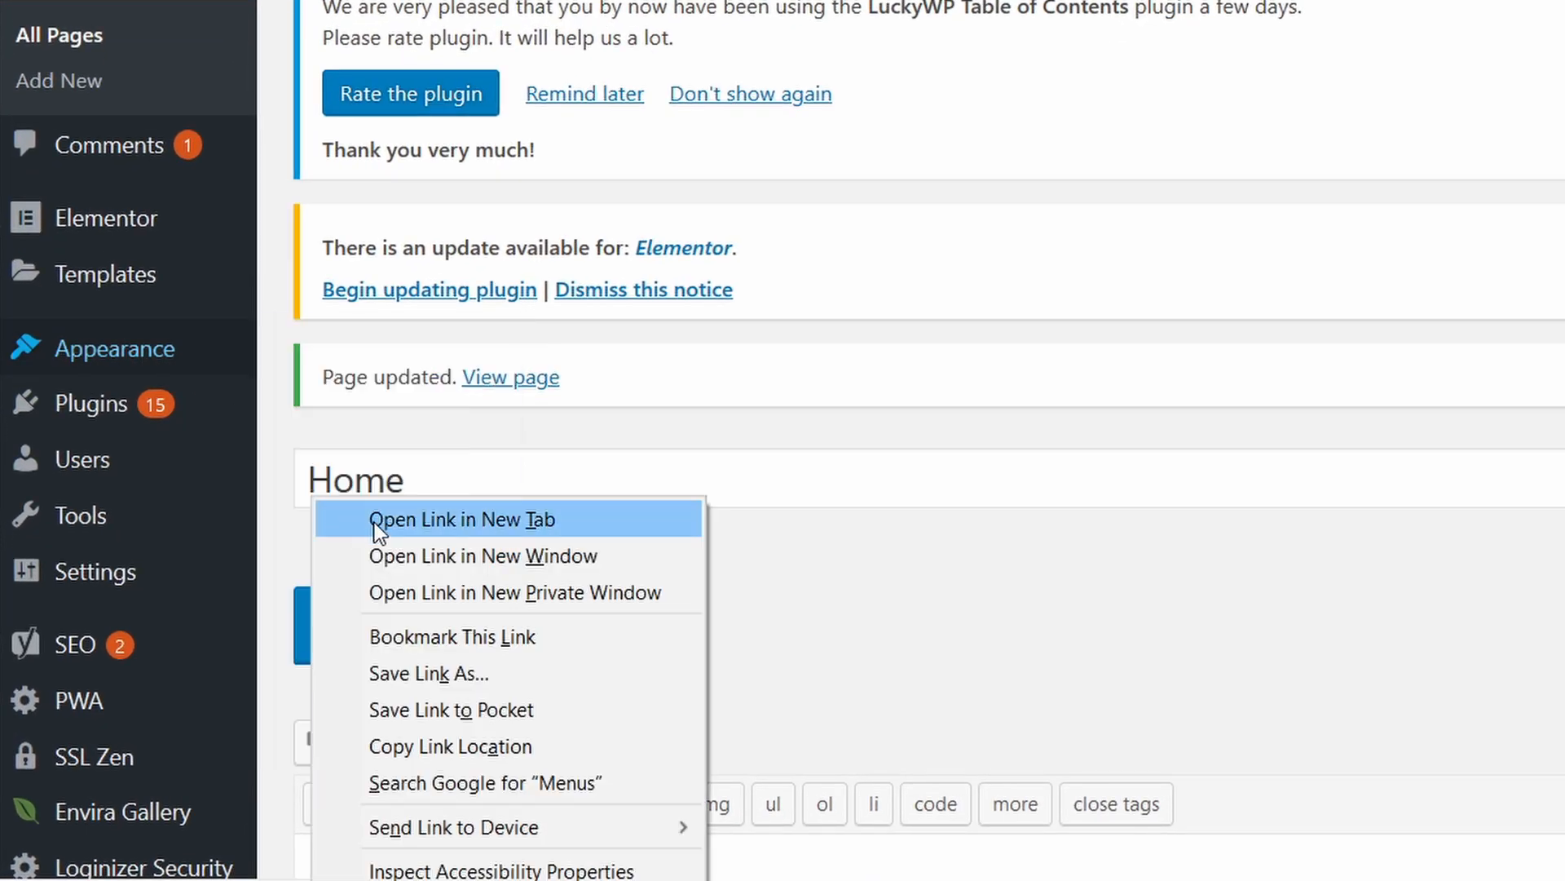
left_click(416, 530)
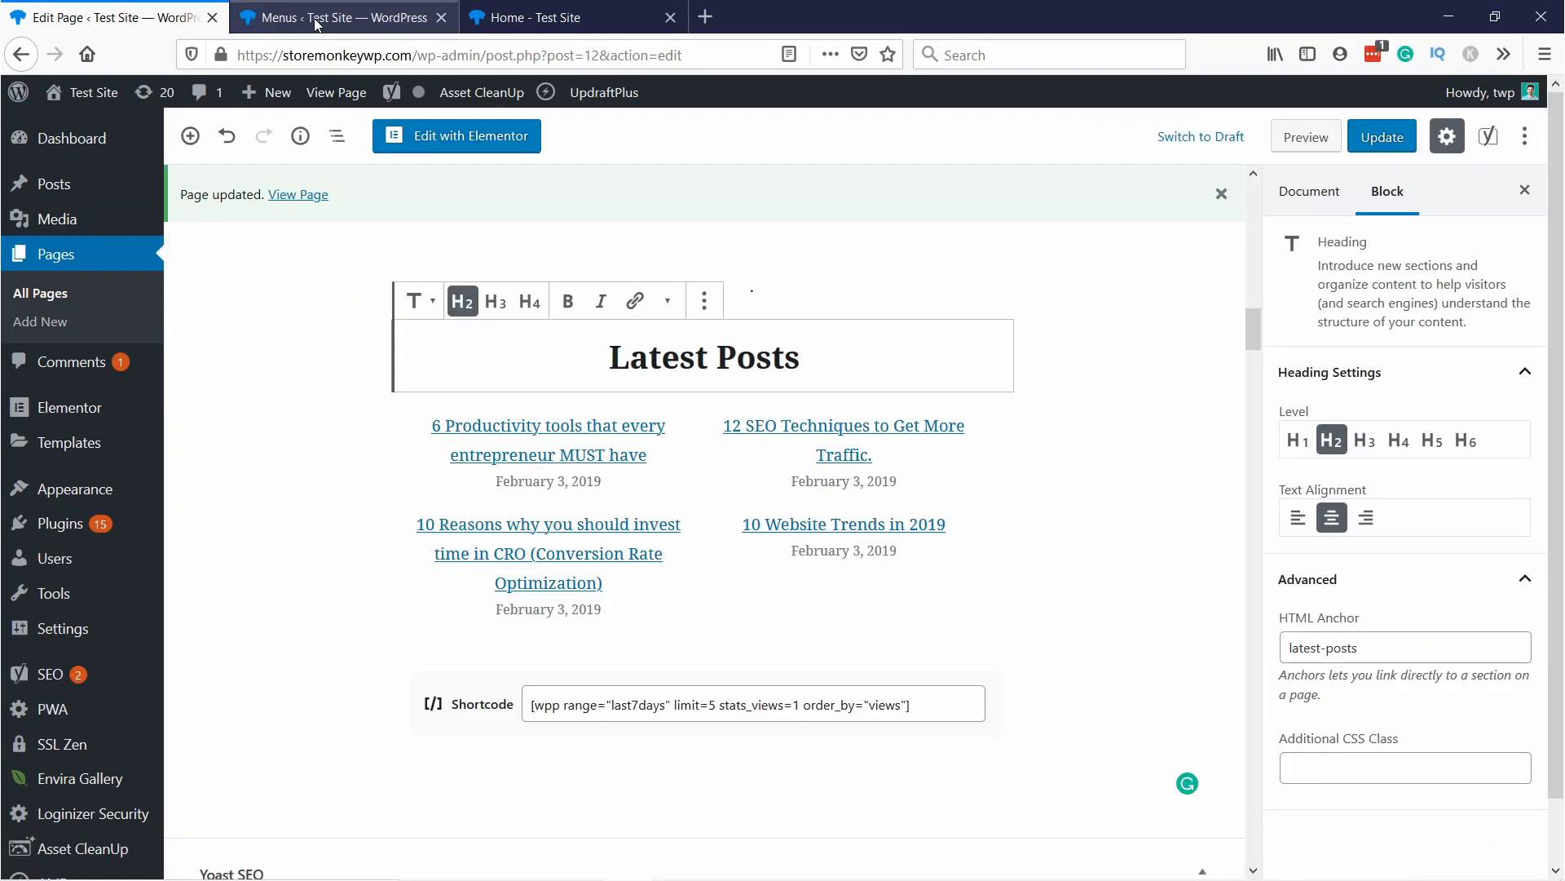
left_click(318, 19)
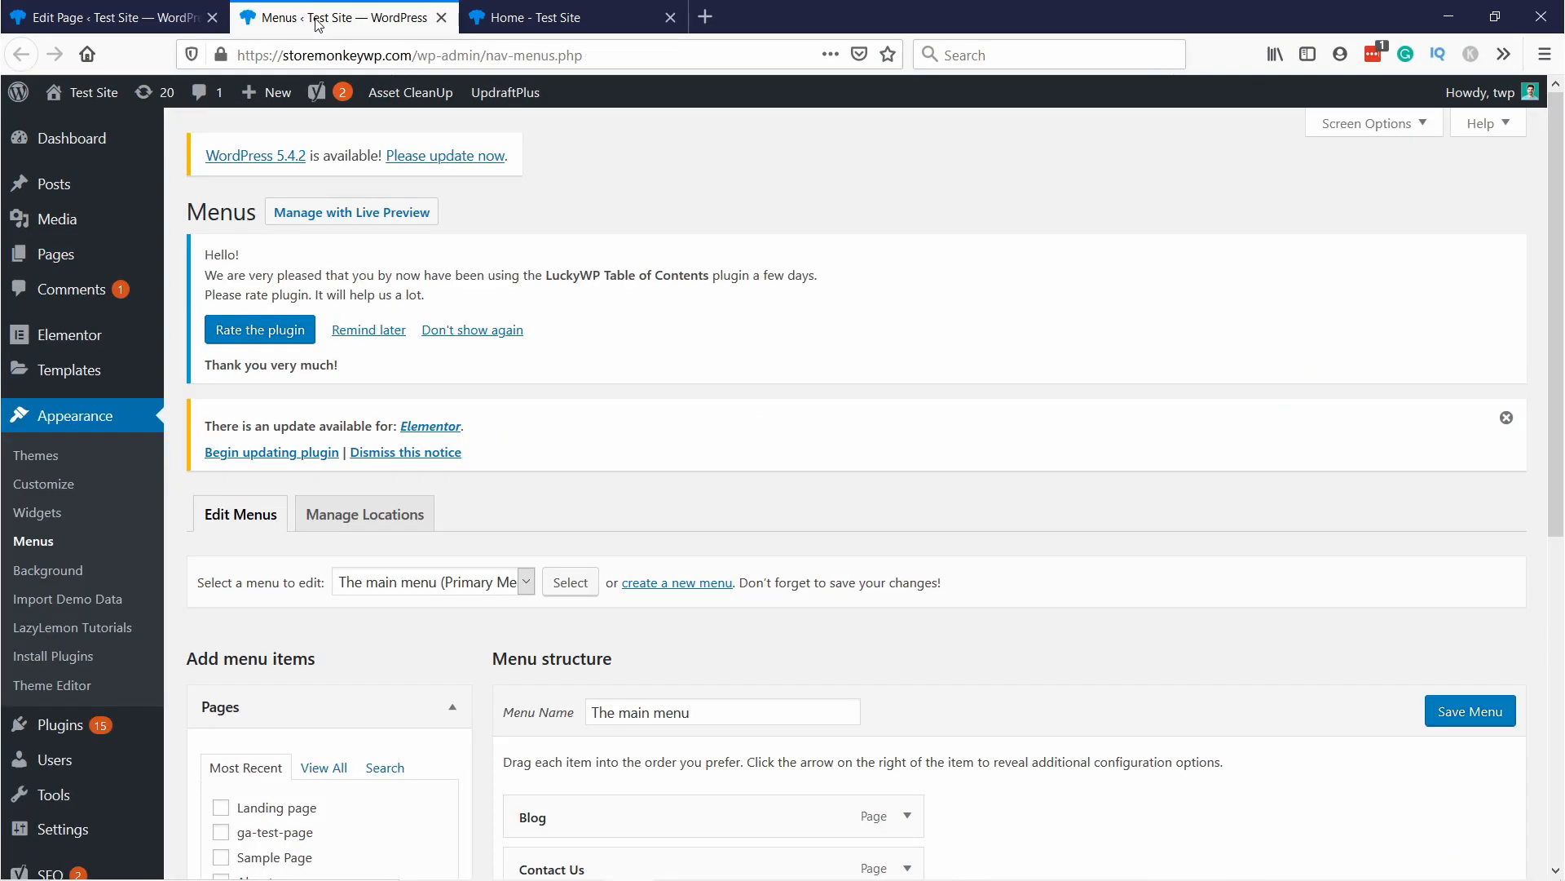
Replace the default URL of a new custom link with the home page address copied from the Home browser tab
scroll(639, 199, "down", 5)
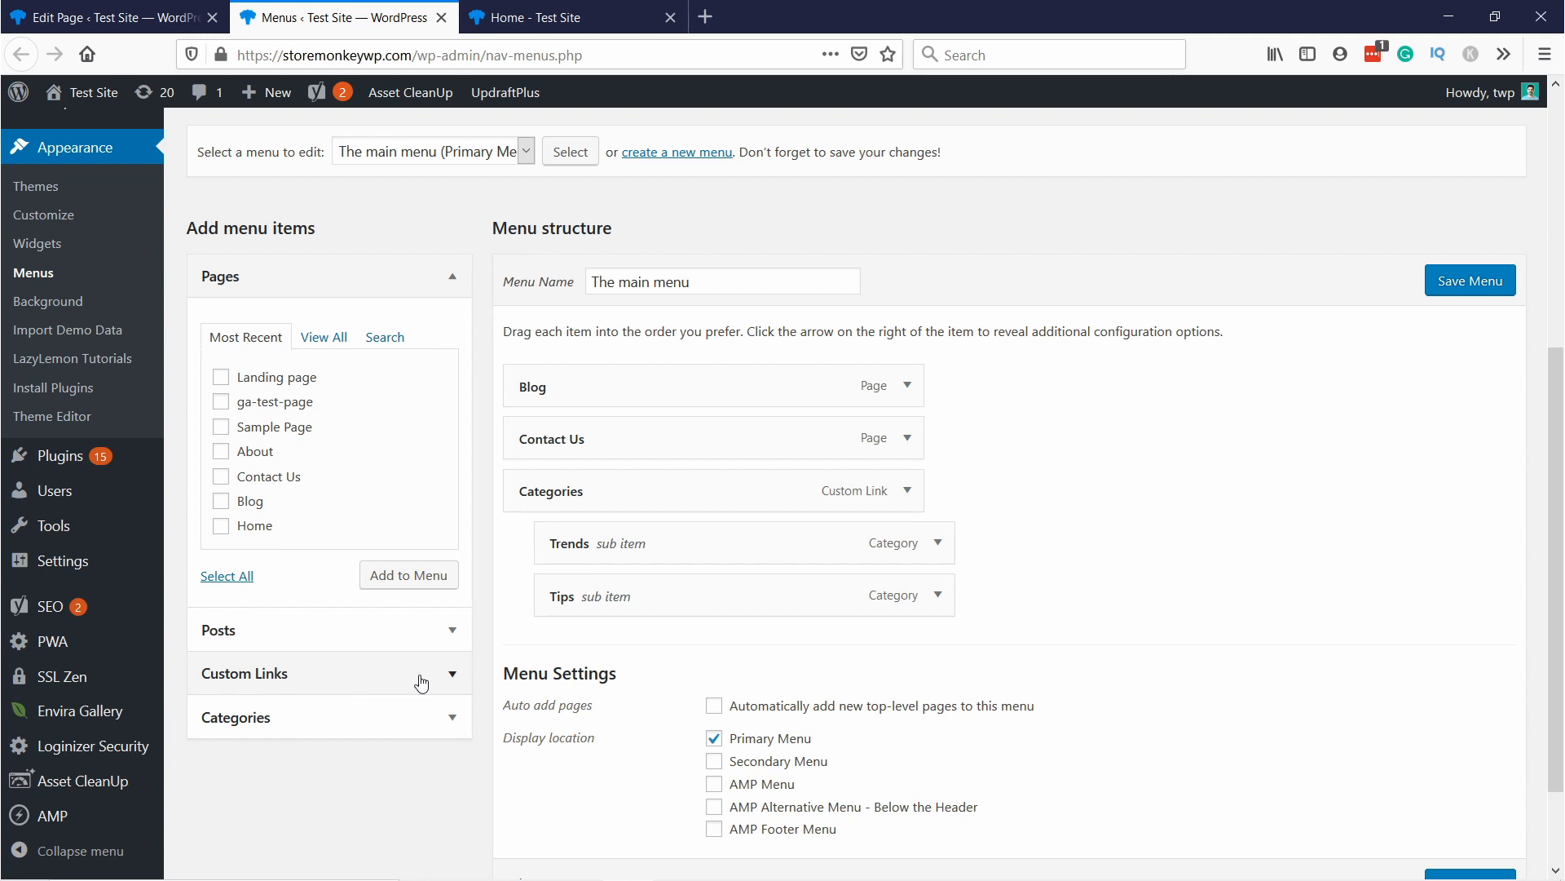
left_click(450, 678)
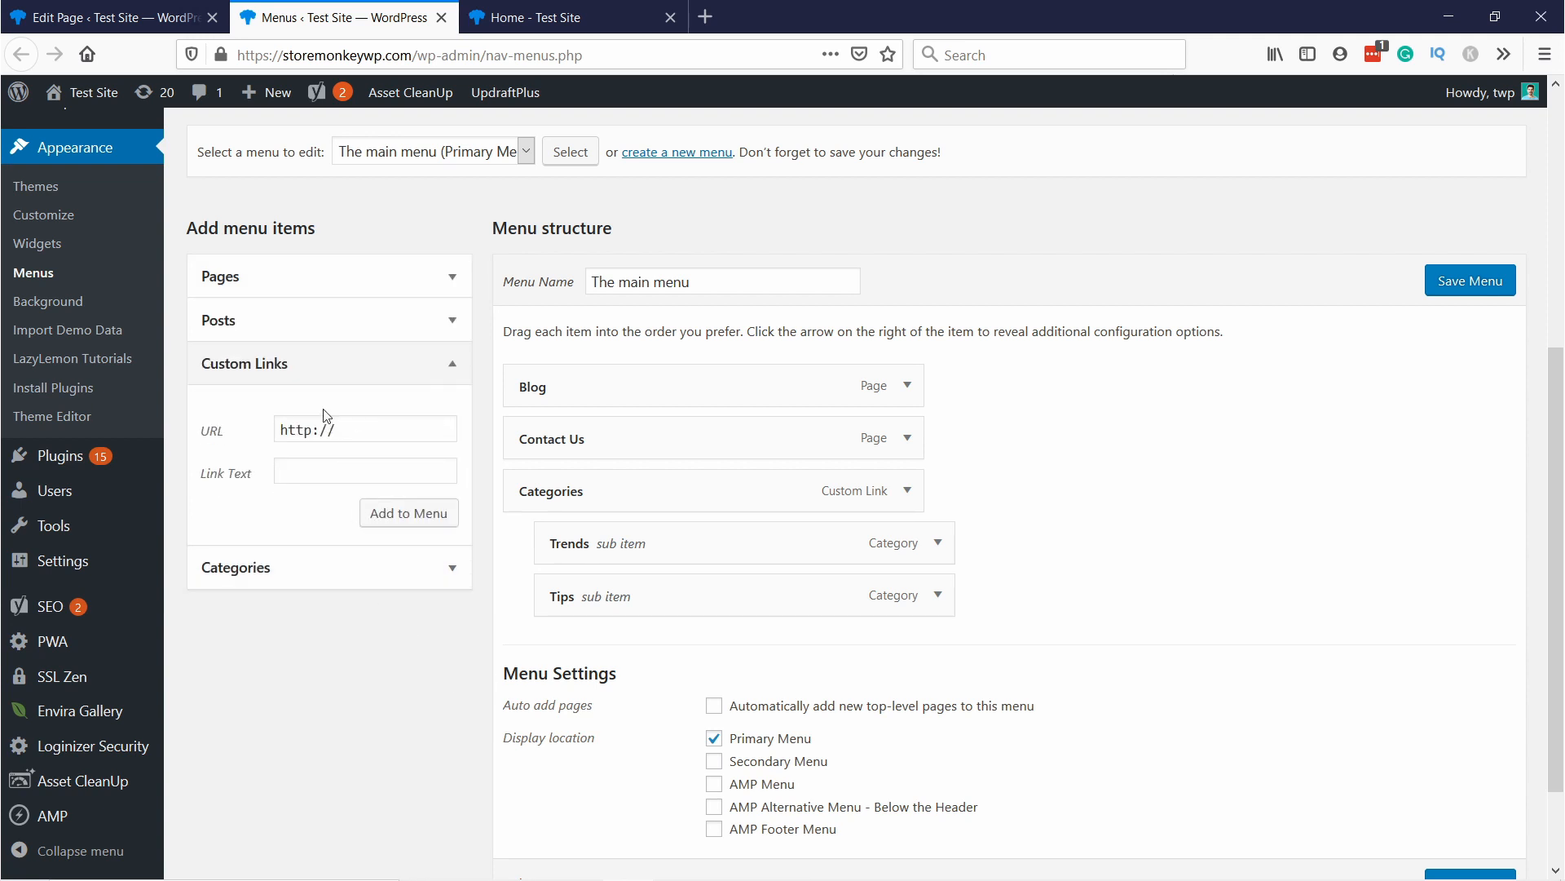
left_click_drag(364, 433, 254, 426)
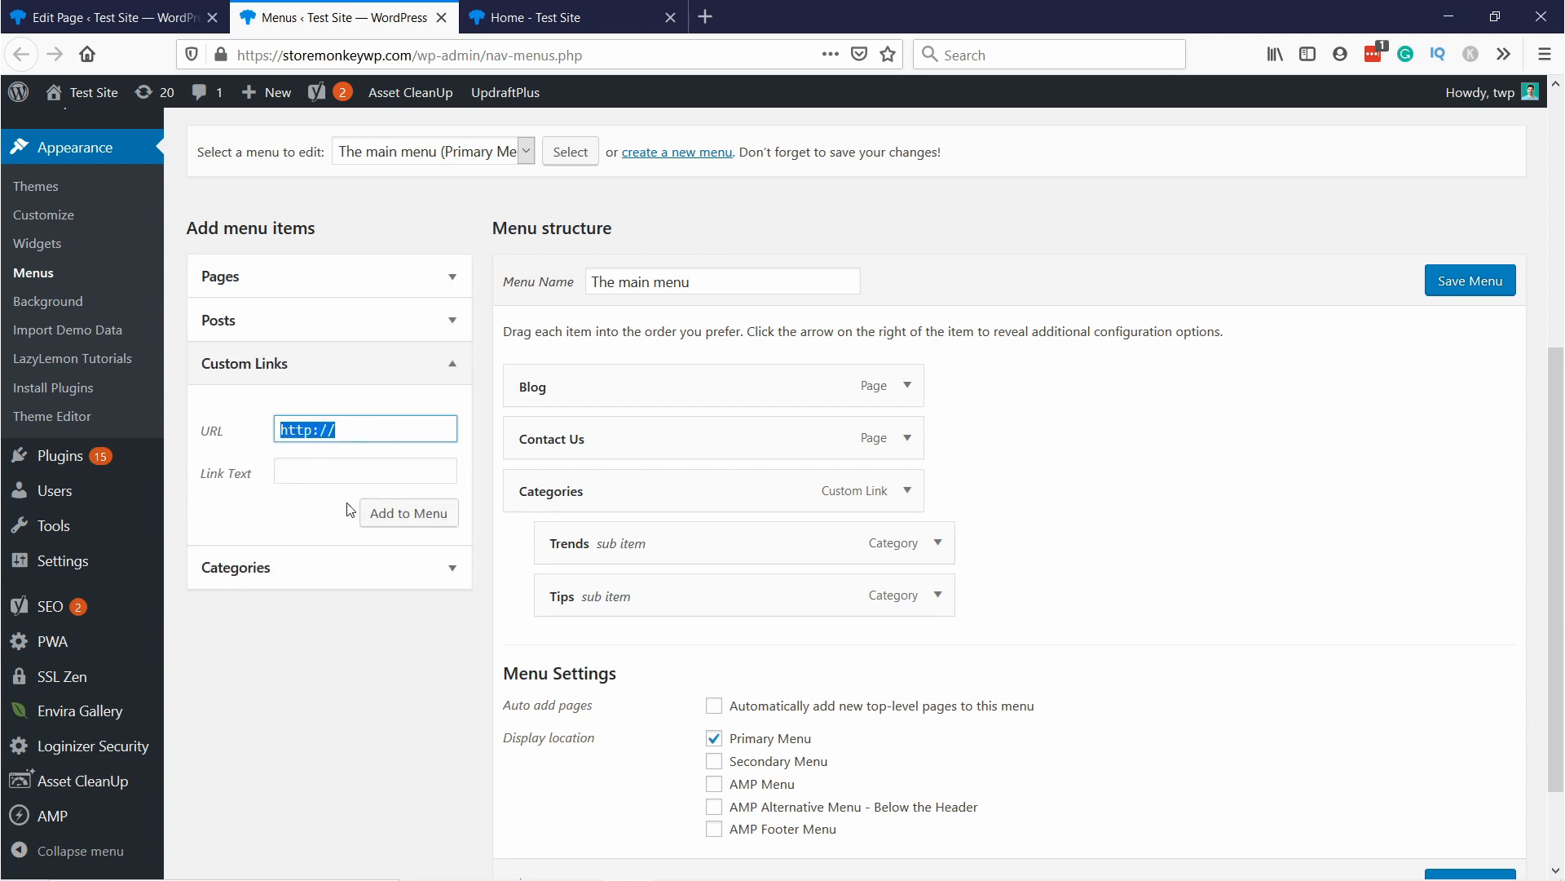
key("BackSpace")
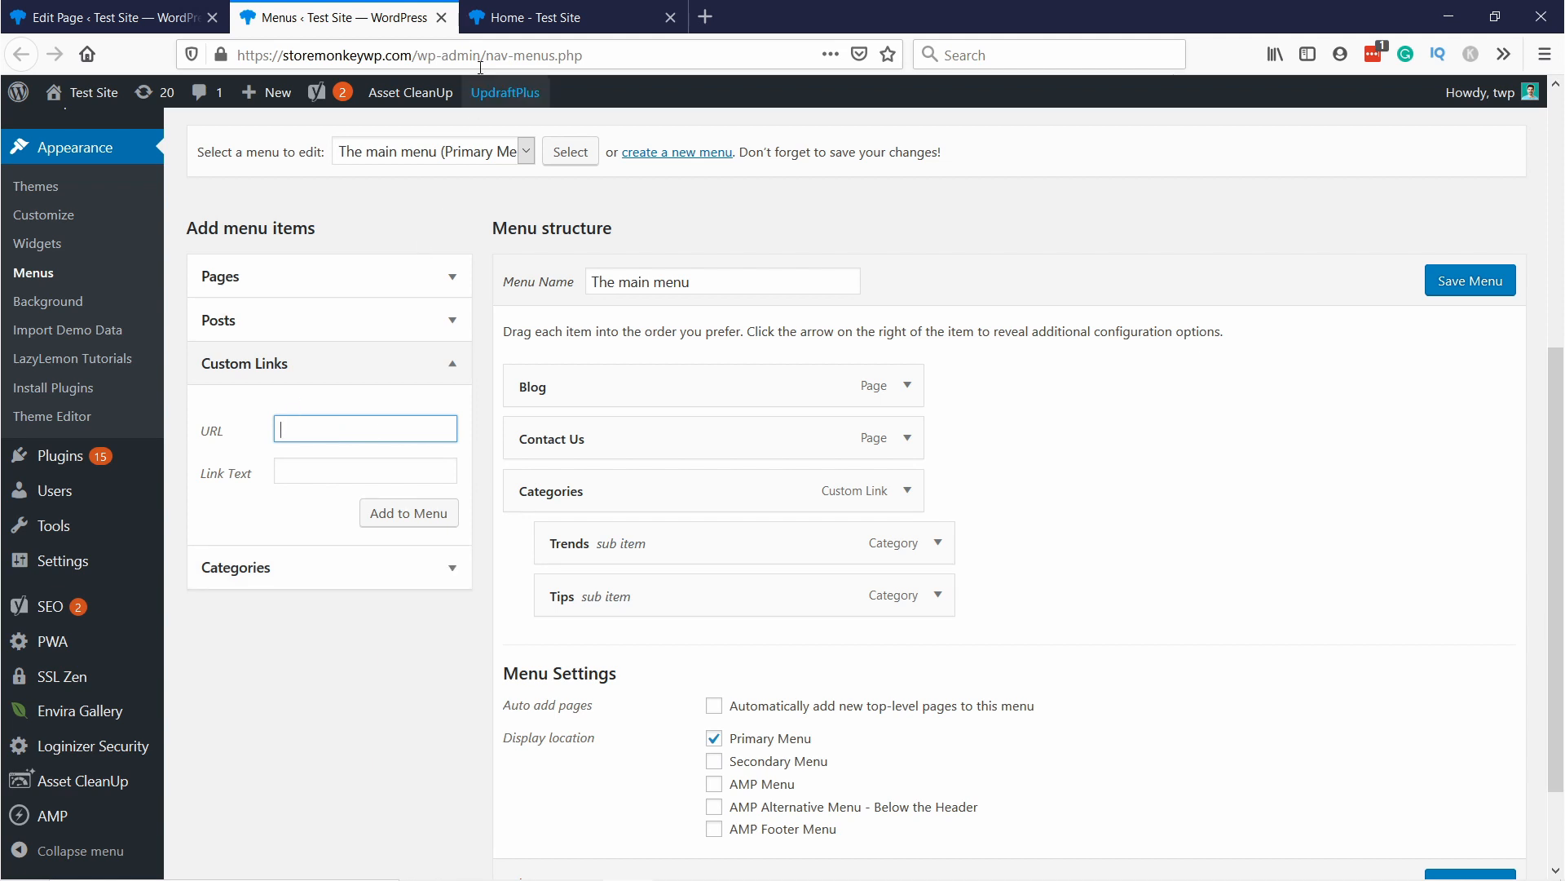
left_click(506, 18)
left_click(432, 51)
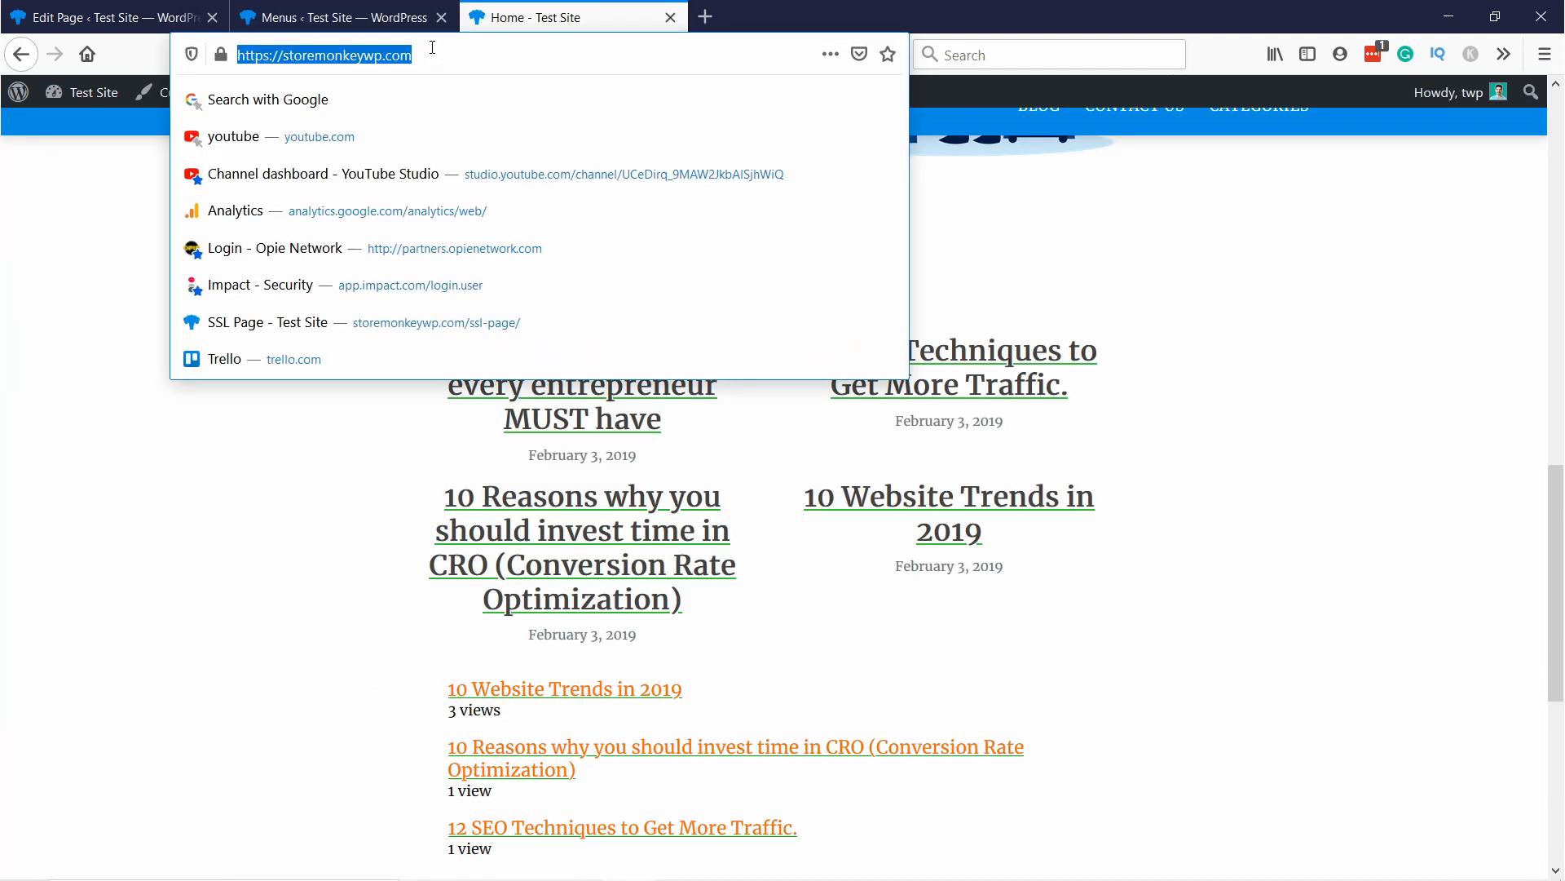
key("ctrl+c")
left_click(350, 18)
key("ctrl+v")
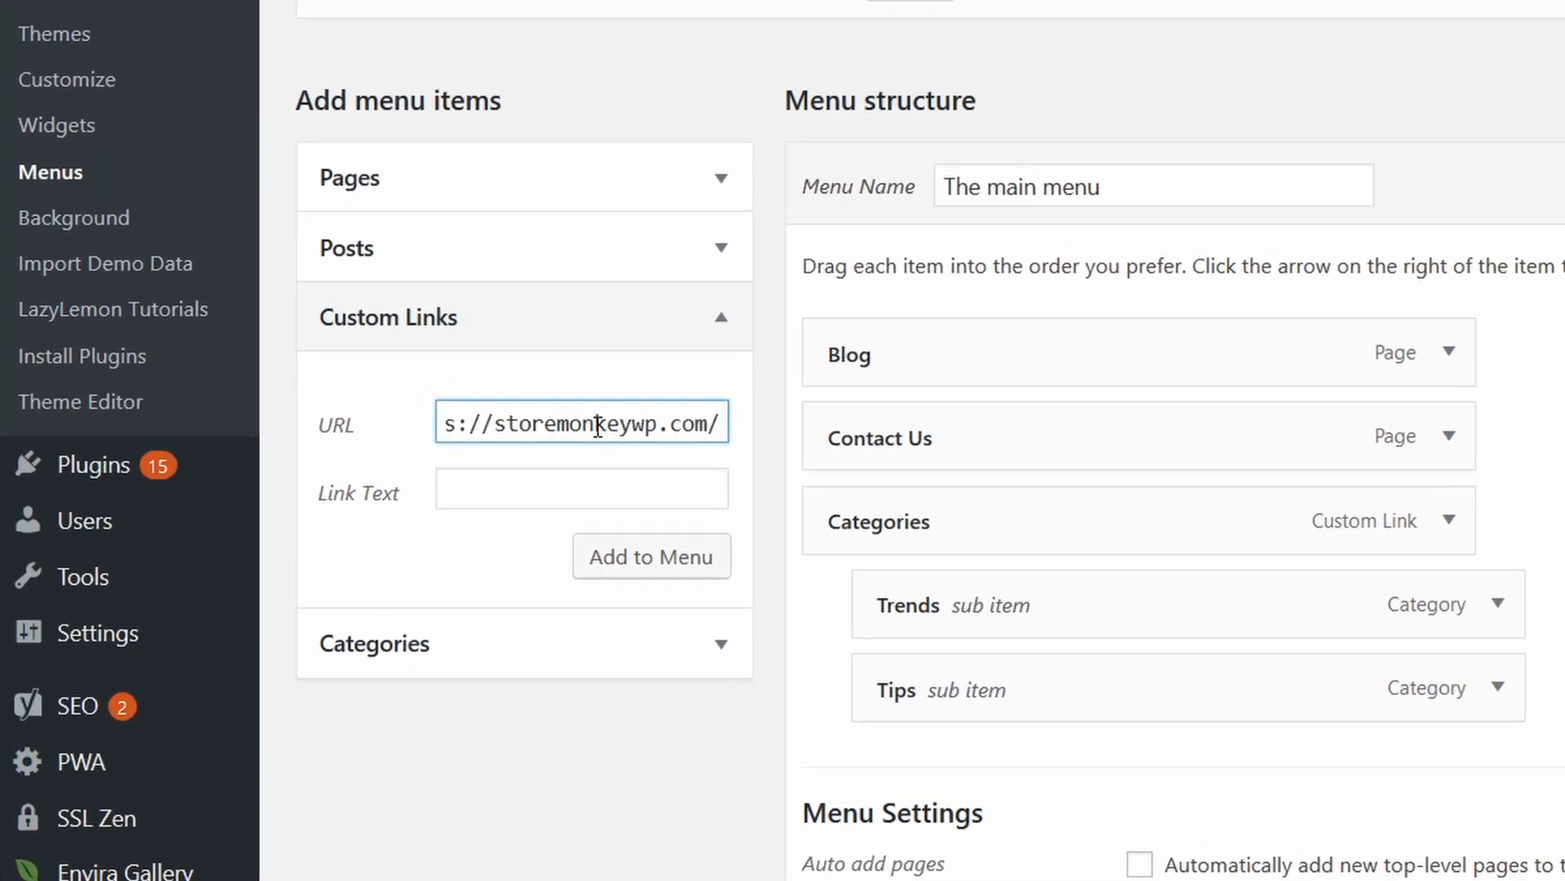
Append #latest-posts to the home page address in the custom link's URL
left_click_drag(374, 430, 424, 435)
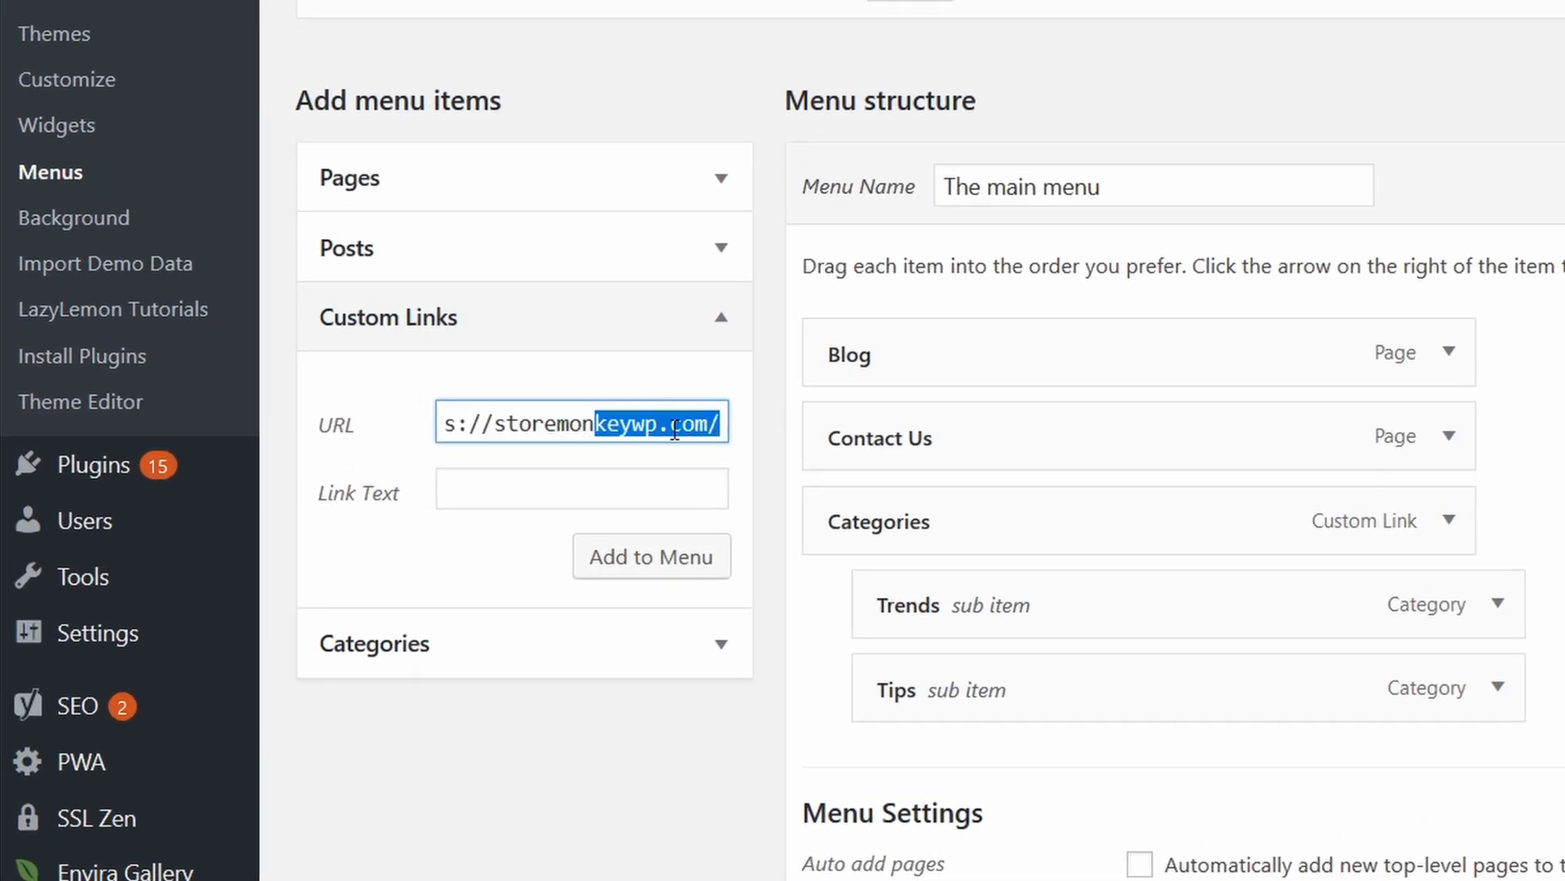
left_click(717, 427)
type("#")
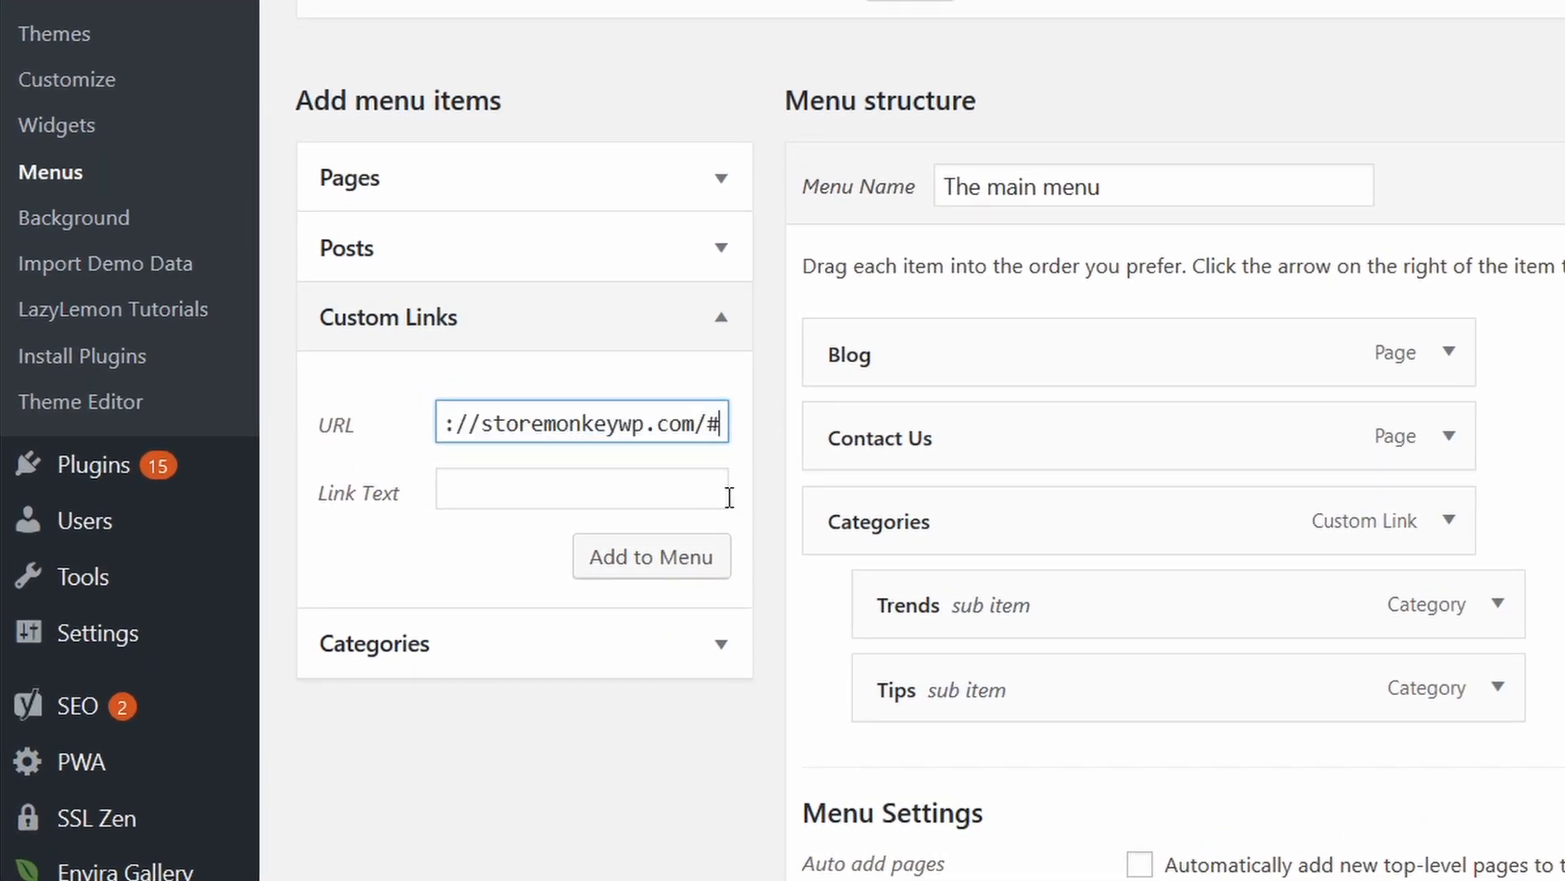
type("latest")
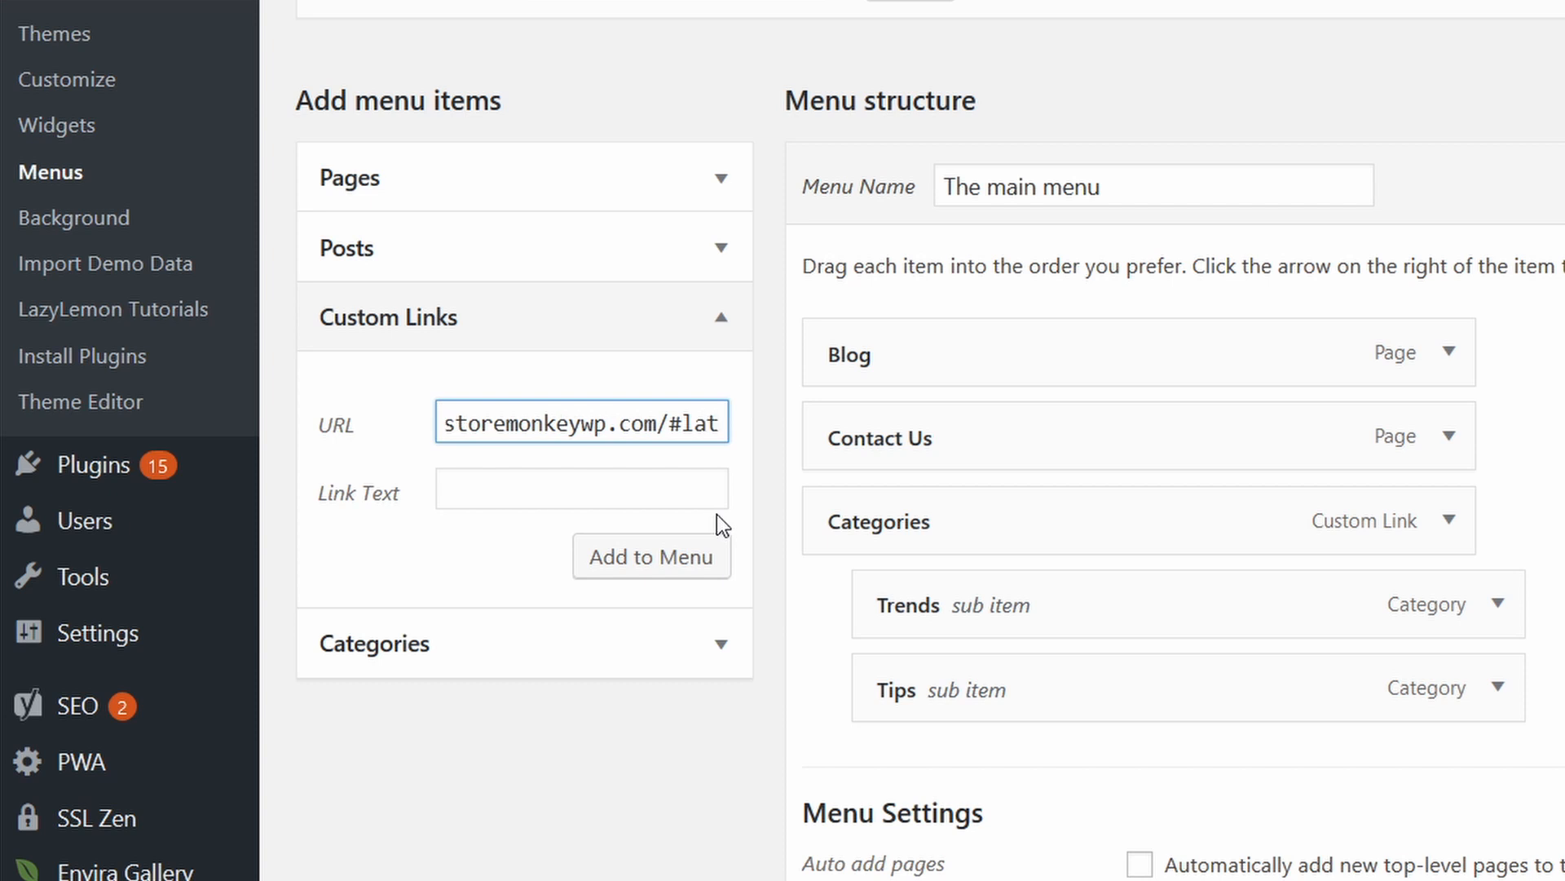
type("-posts")
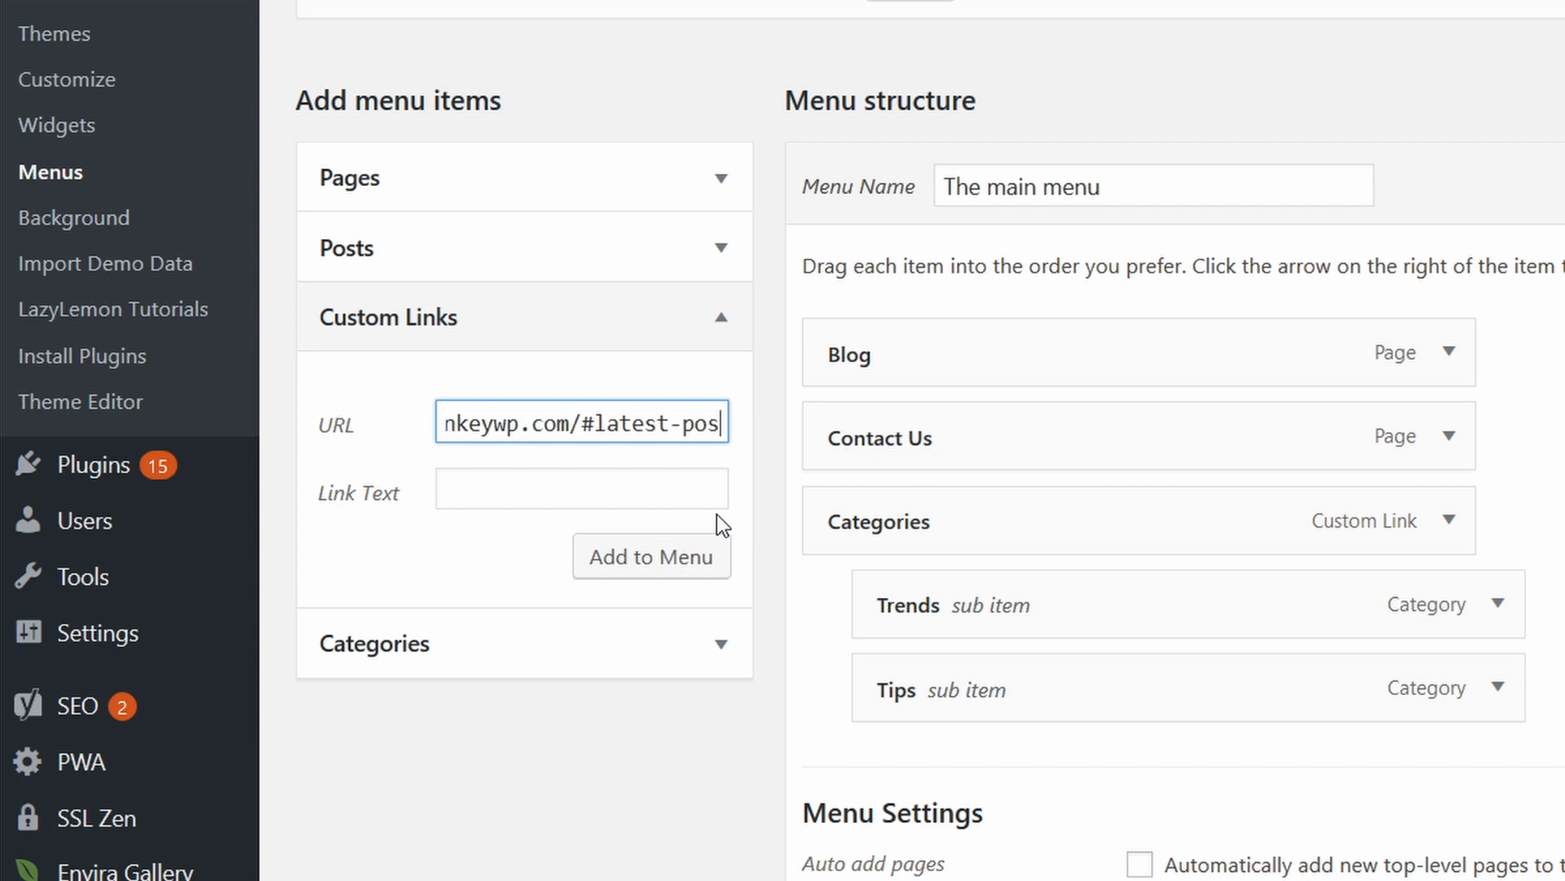
left_click_drag(722, 424, 569, 424)
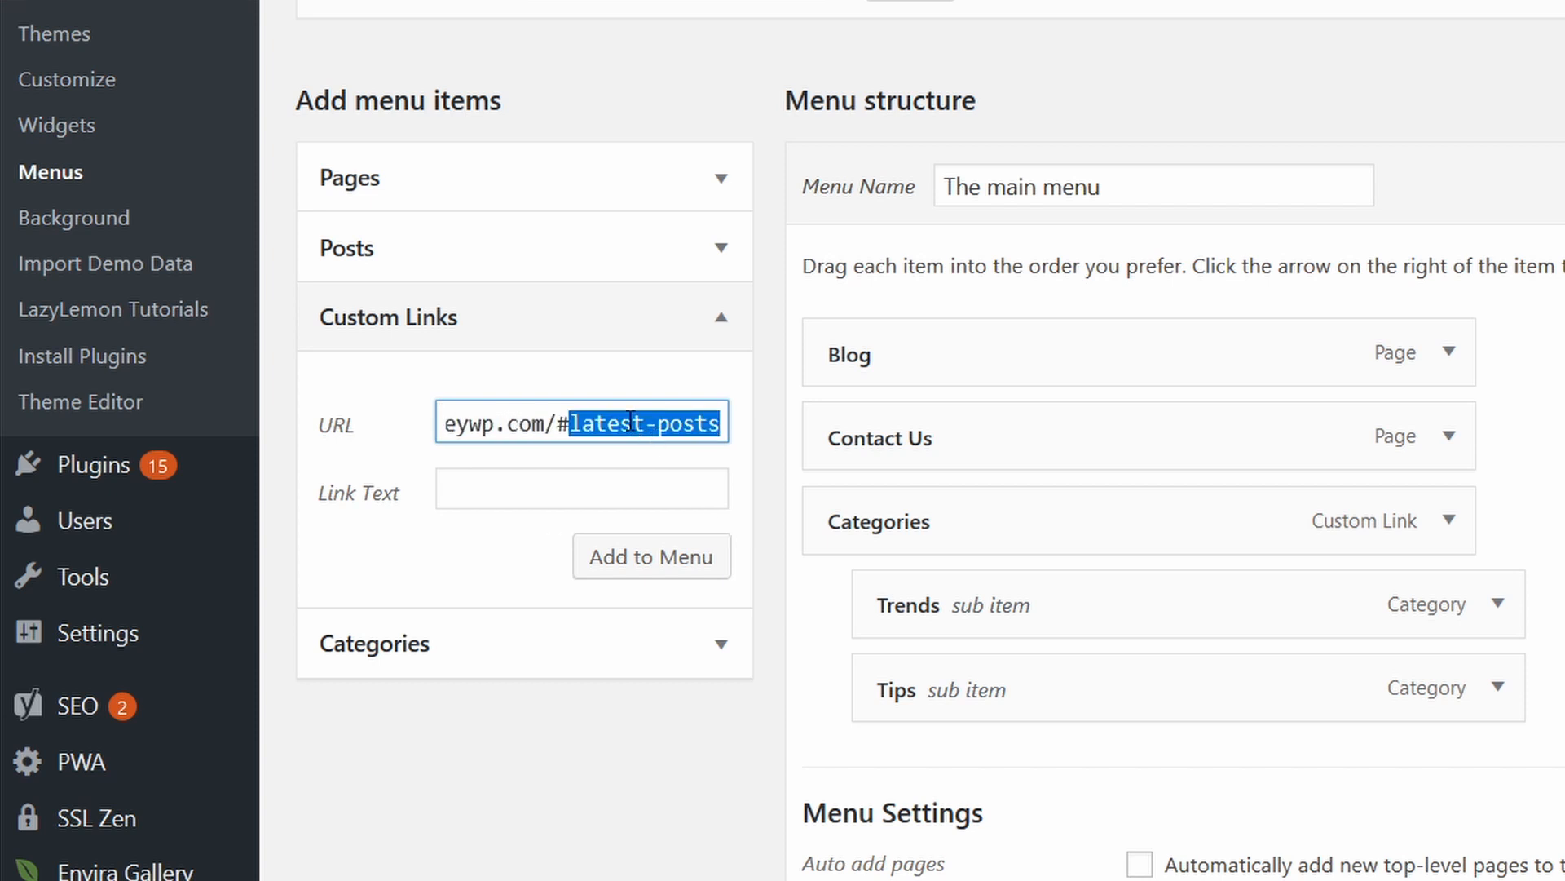
left_click(569, 423)
left_click_drag(569, 423, 557, 423)
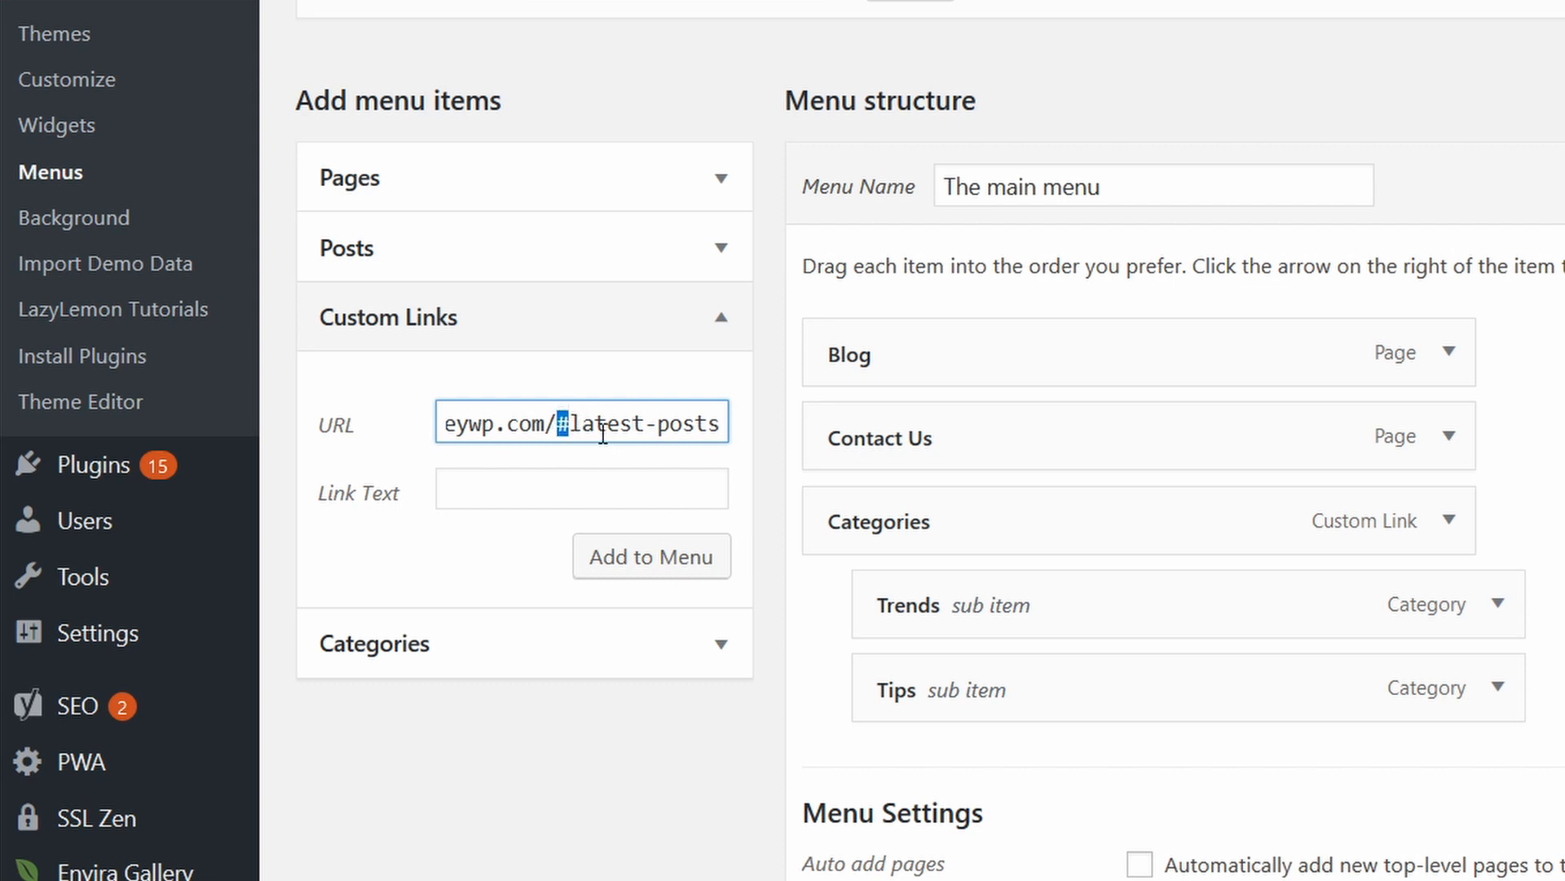
left_click(612, 422)
Give the custom link the text "Latest Posts", add it to the main menu and save the menu
left_click(520, 486)
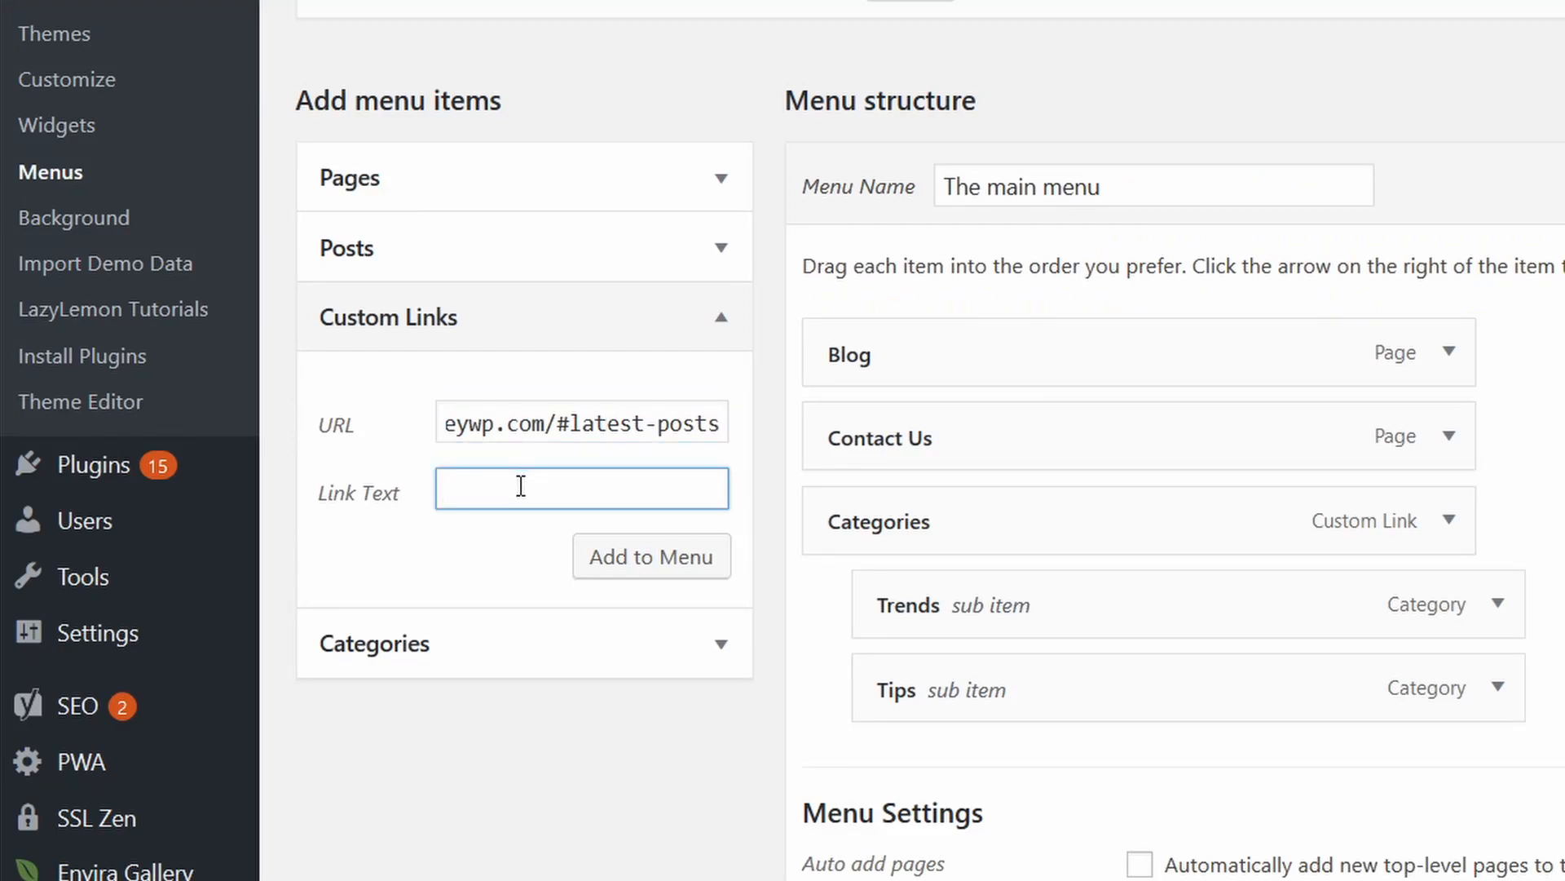
type("Late")
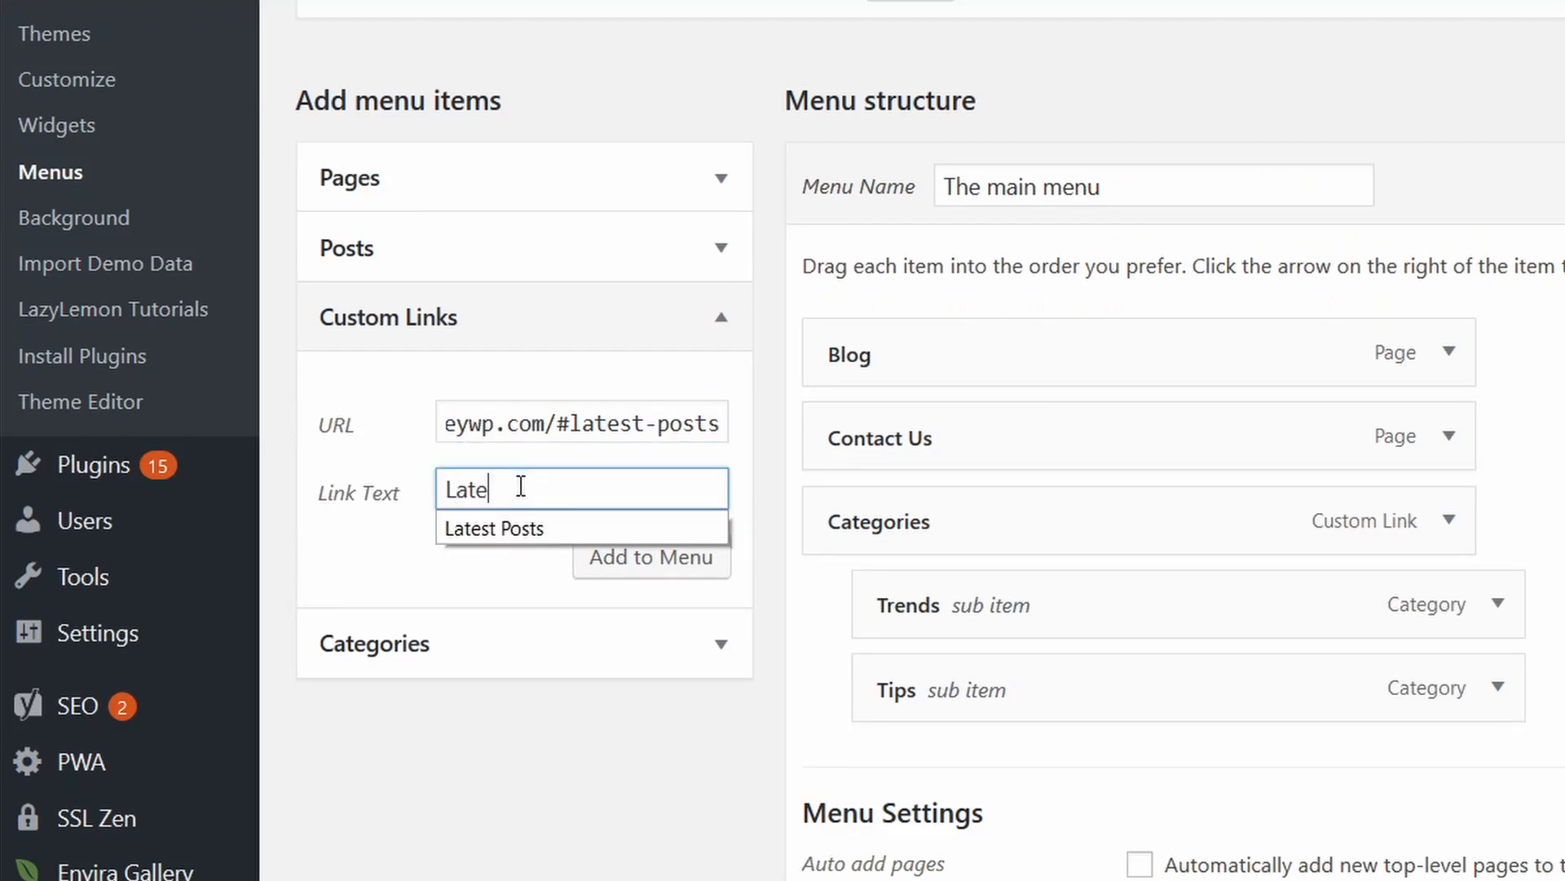
type("st")
left_click(518, 529)
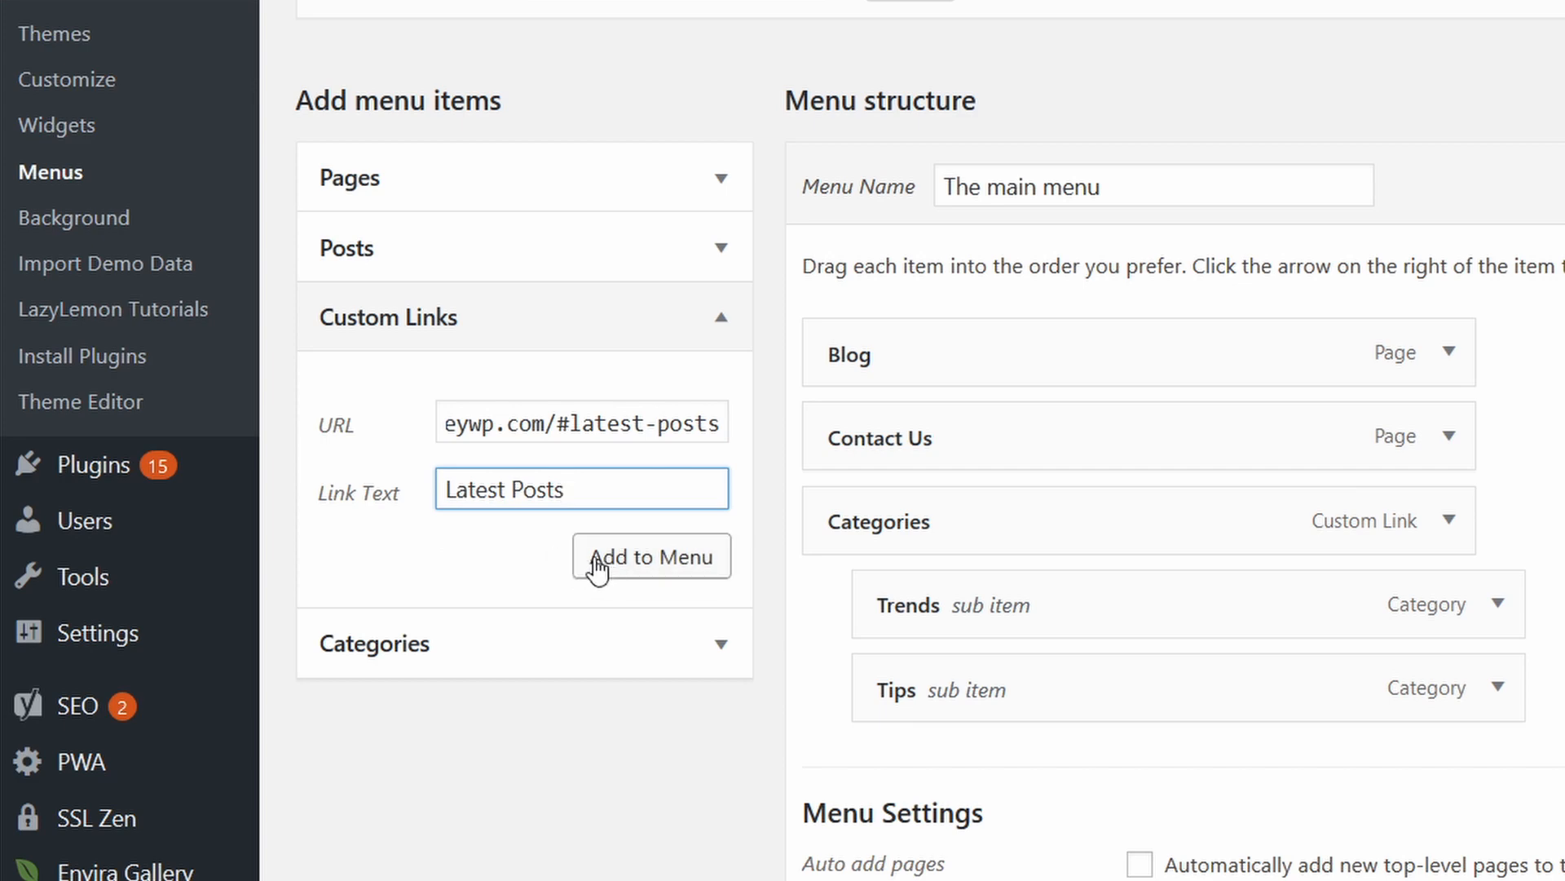
left_click(629, 566)
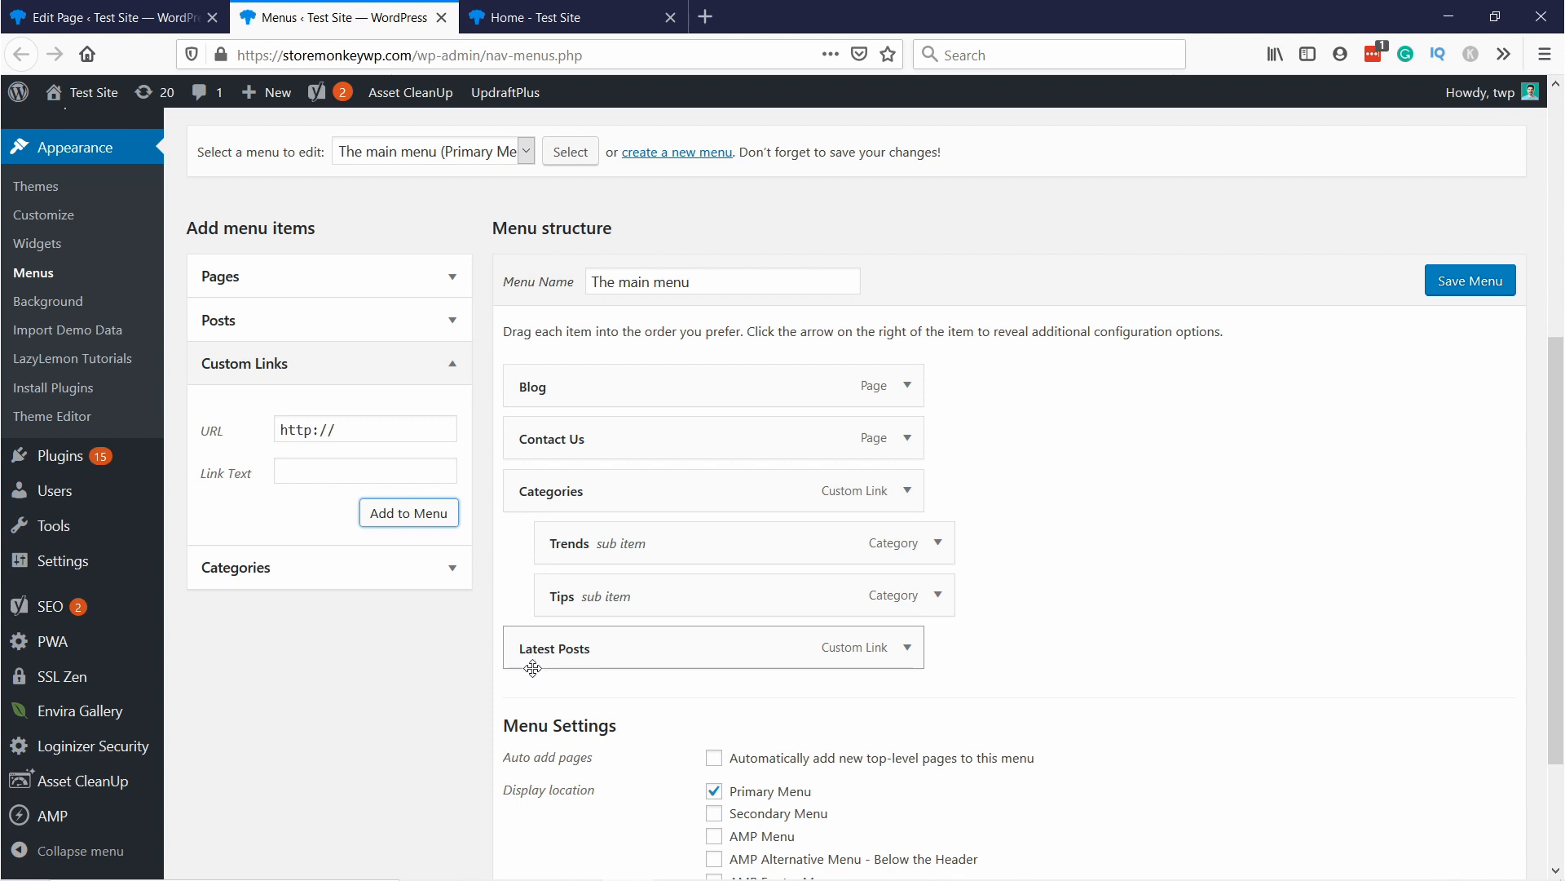
left_click(1476, 282)
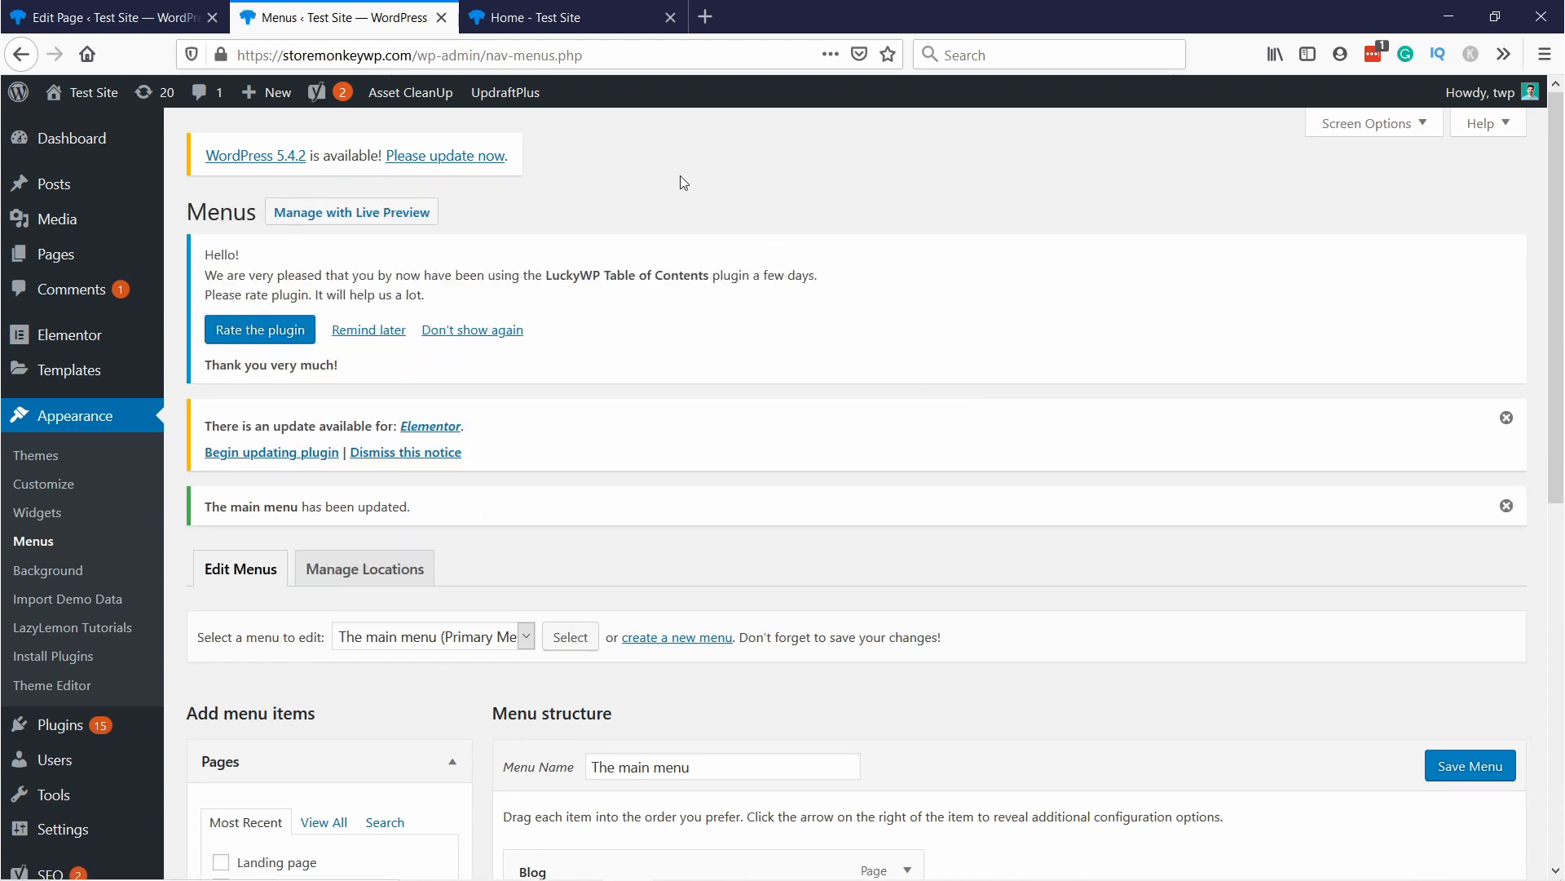
Reload the home page in its browser tab and test the Latest Posts navigation link twice from the page's beginning
left_click(534, 18)
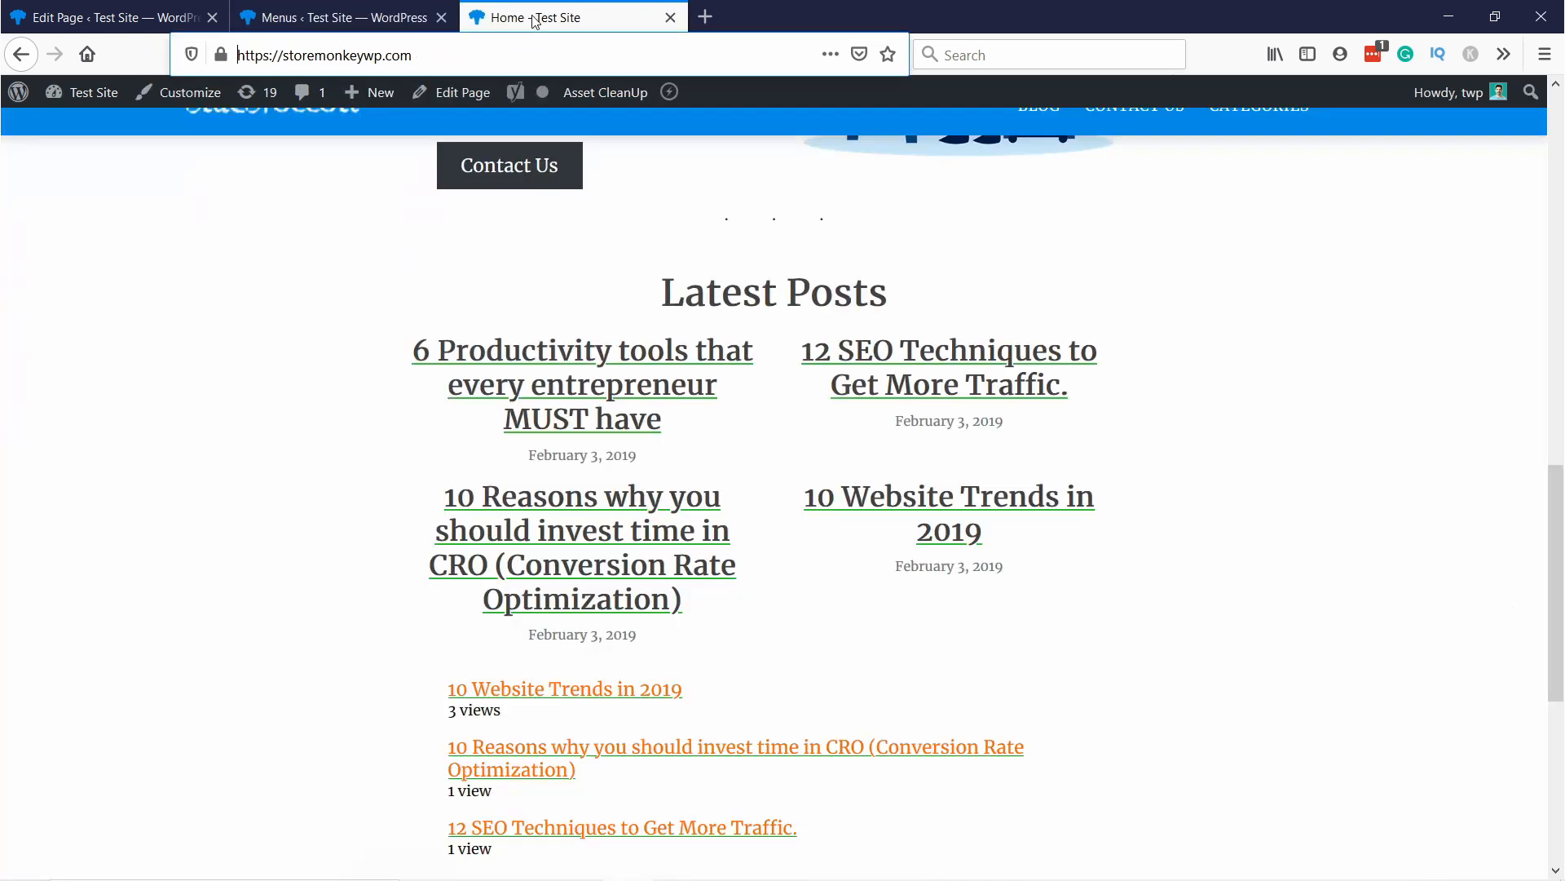
key("Return")
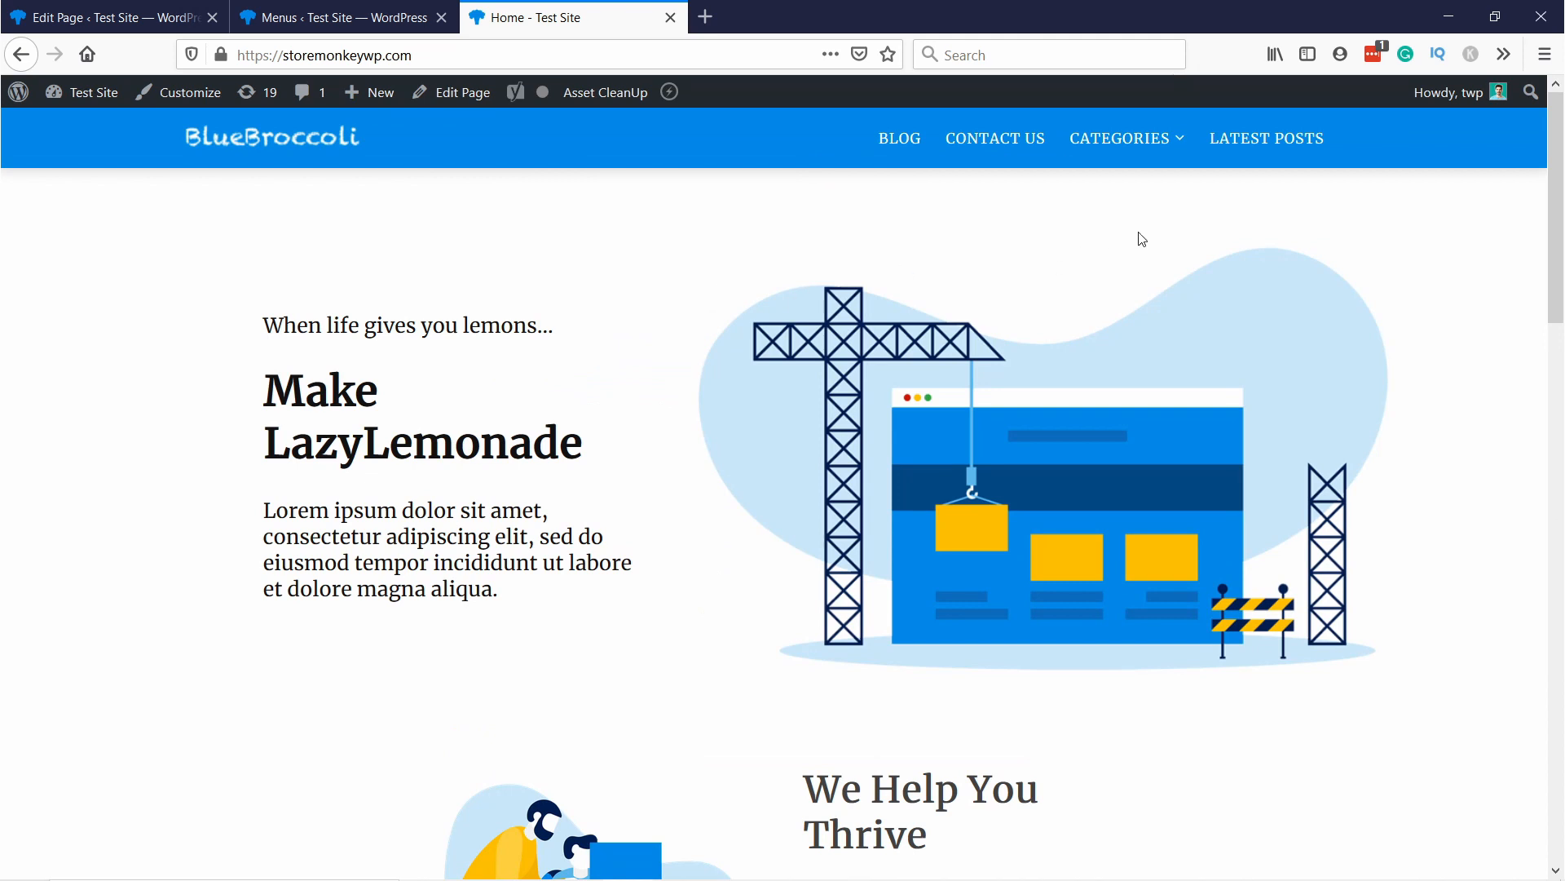
left_click(1262, 140)
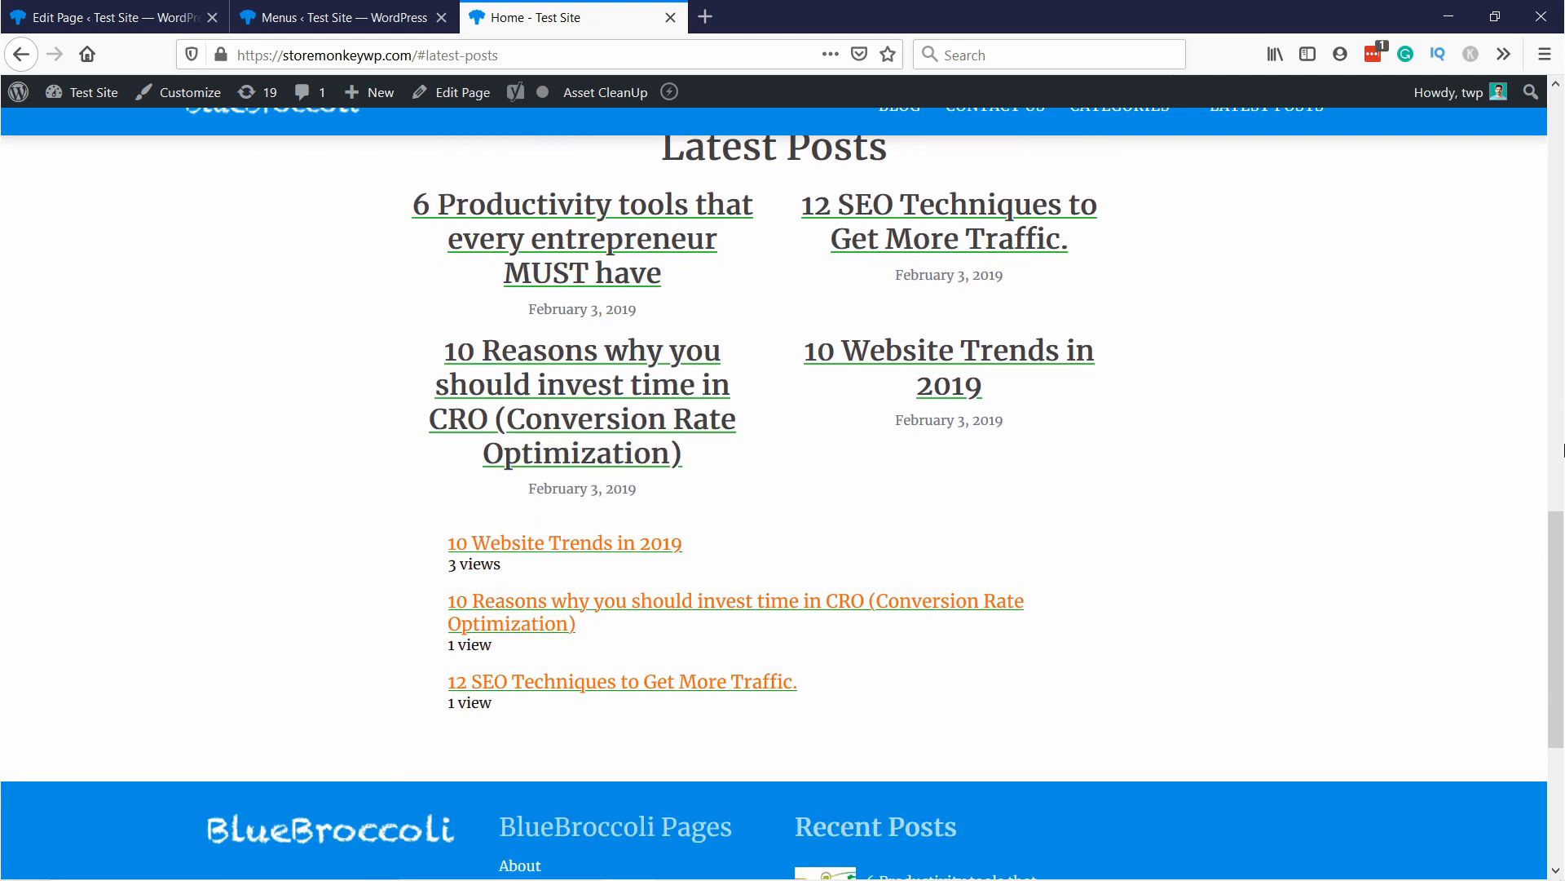
scroll(800, 200, "up", 1)
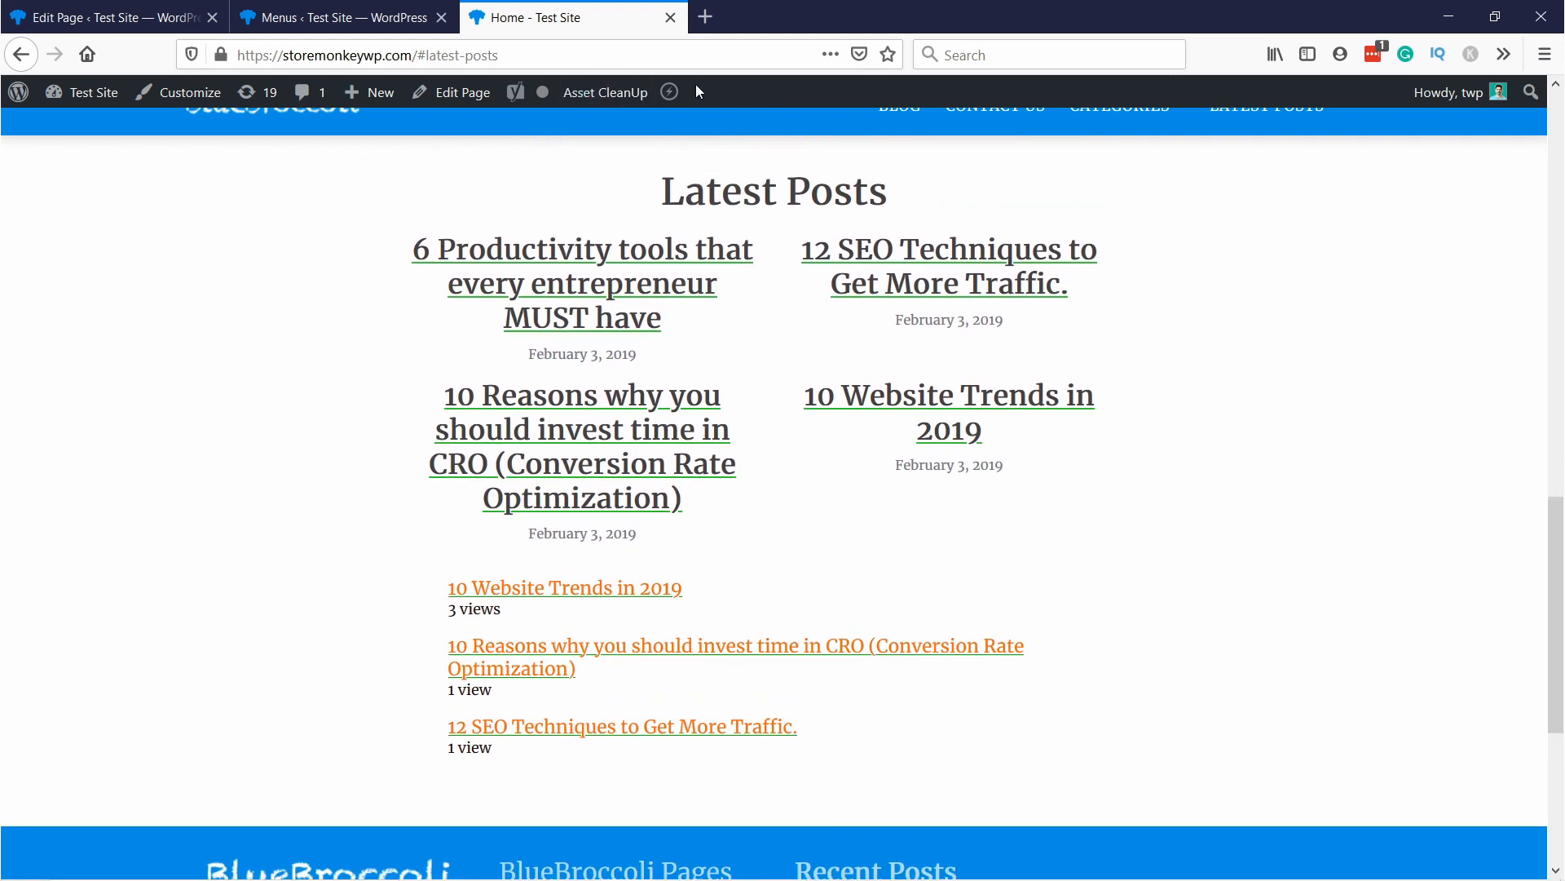
scroll(682, 94, "up", 15)
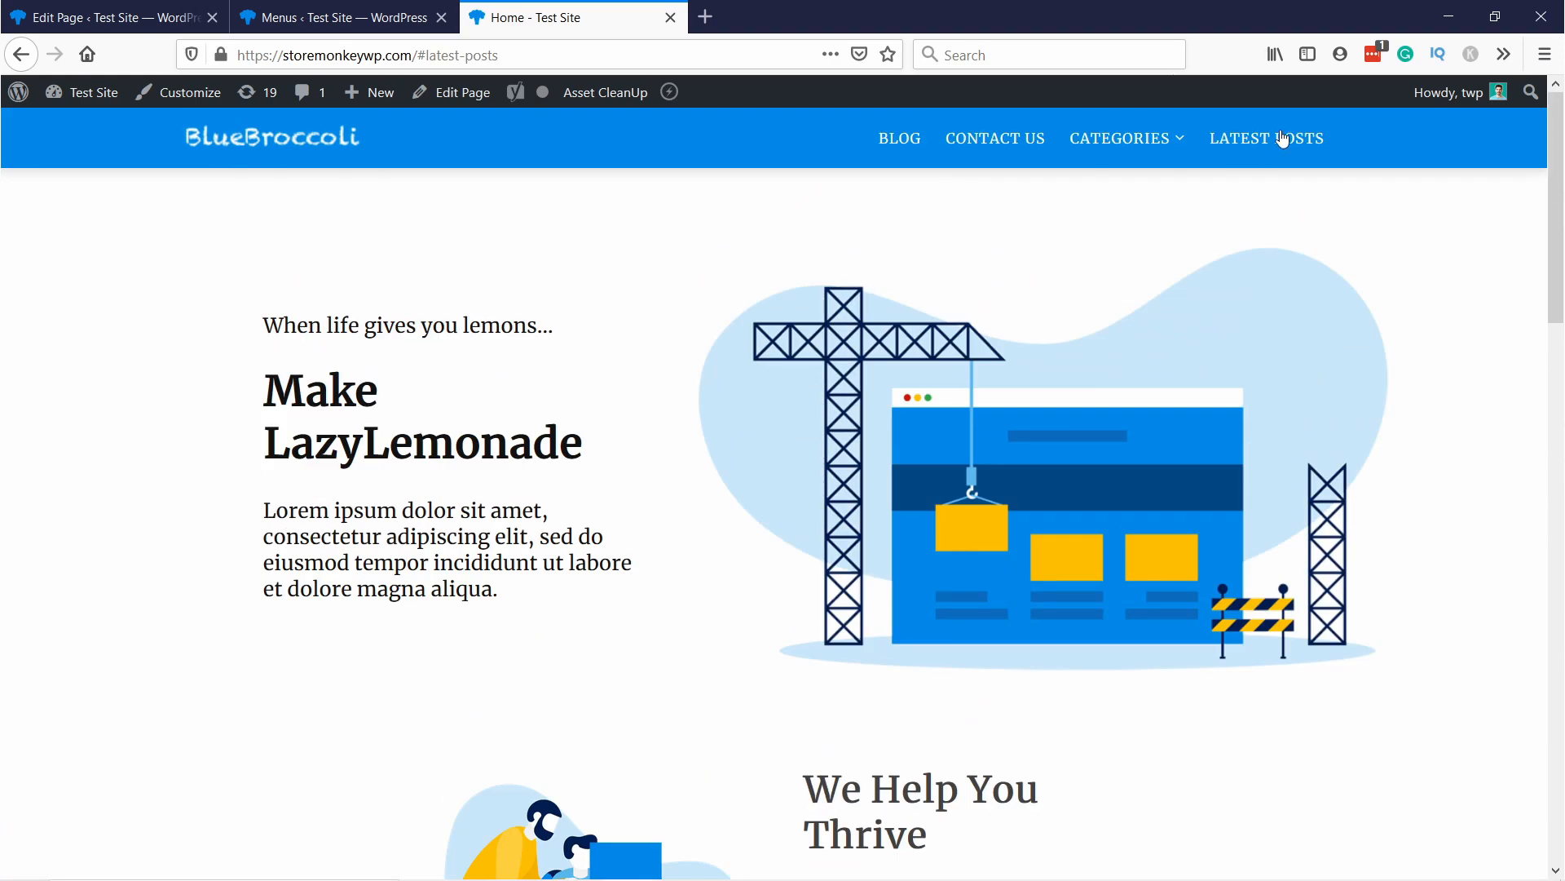
left_click(1282, 144)
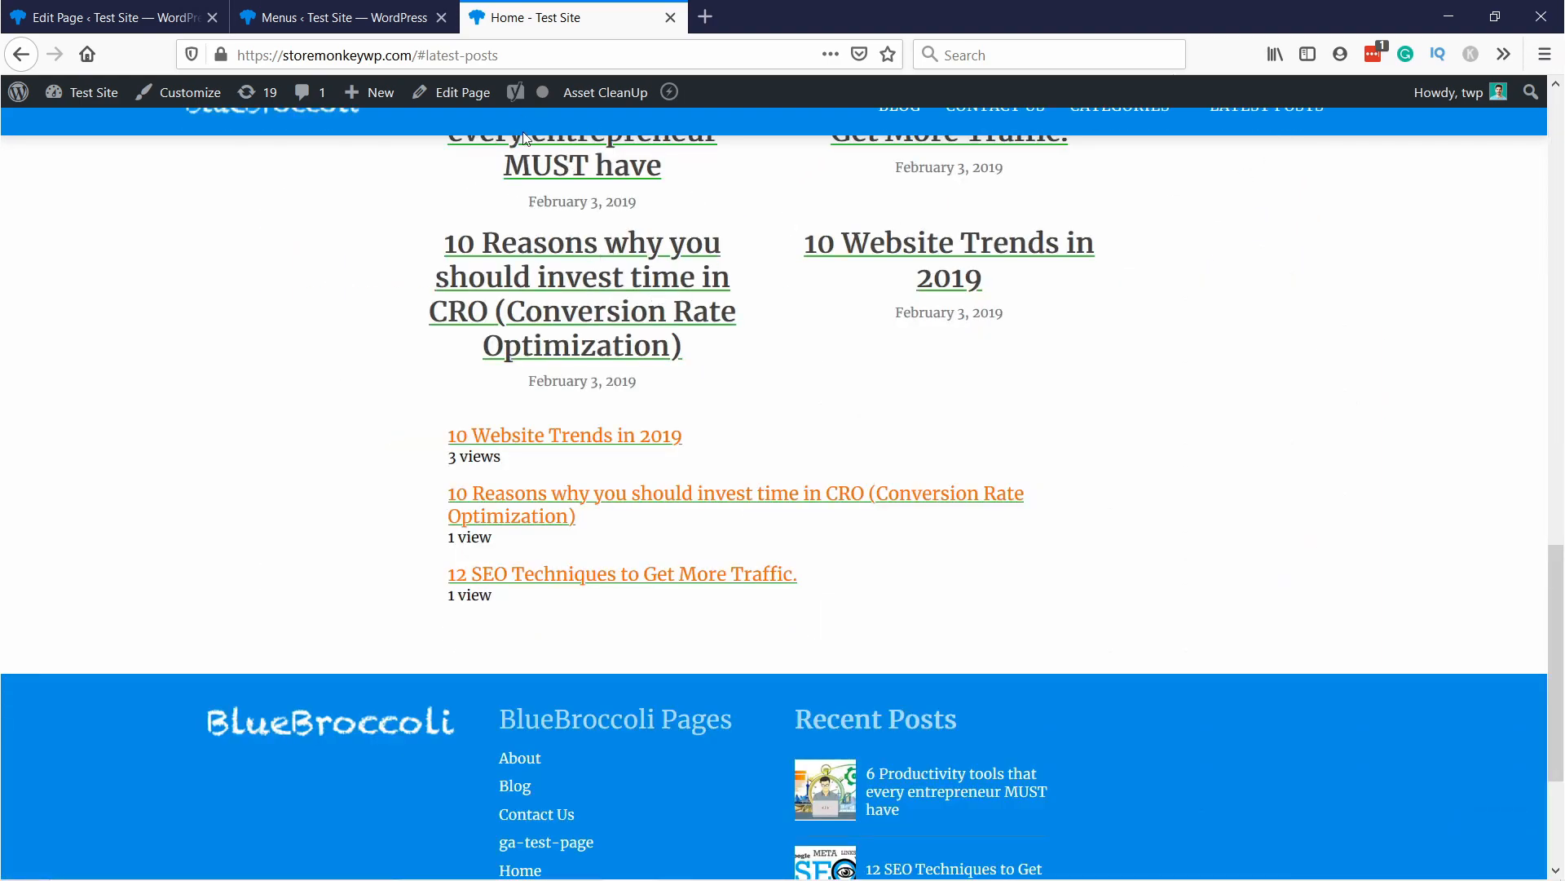
scroll(589, 194, "up", 3)
scroll(589, 194, "up", 12)
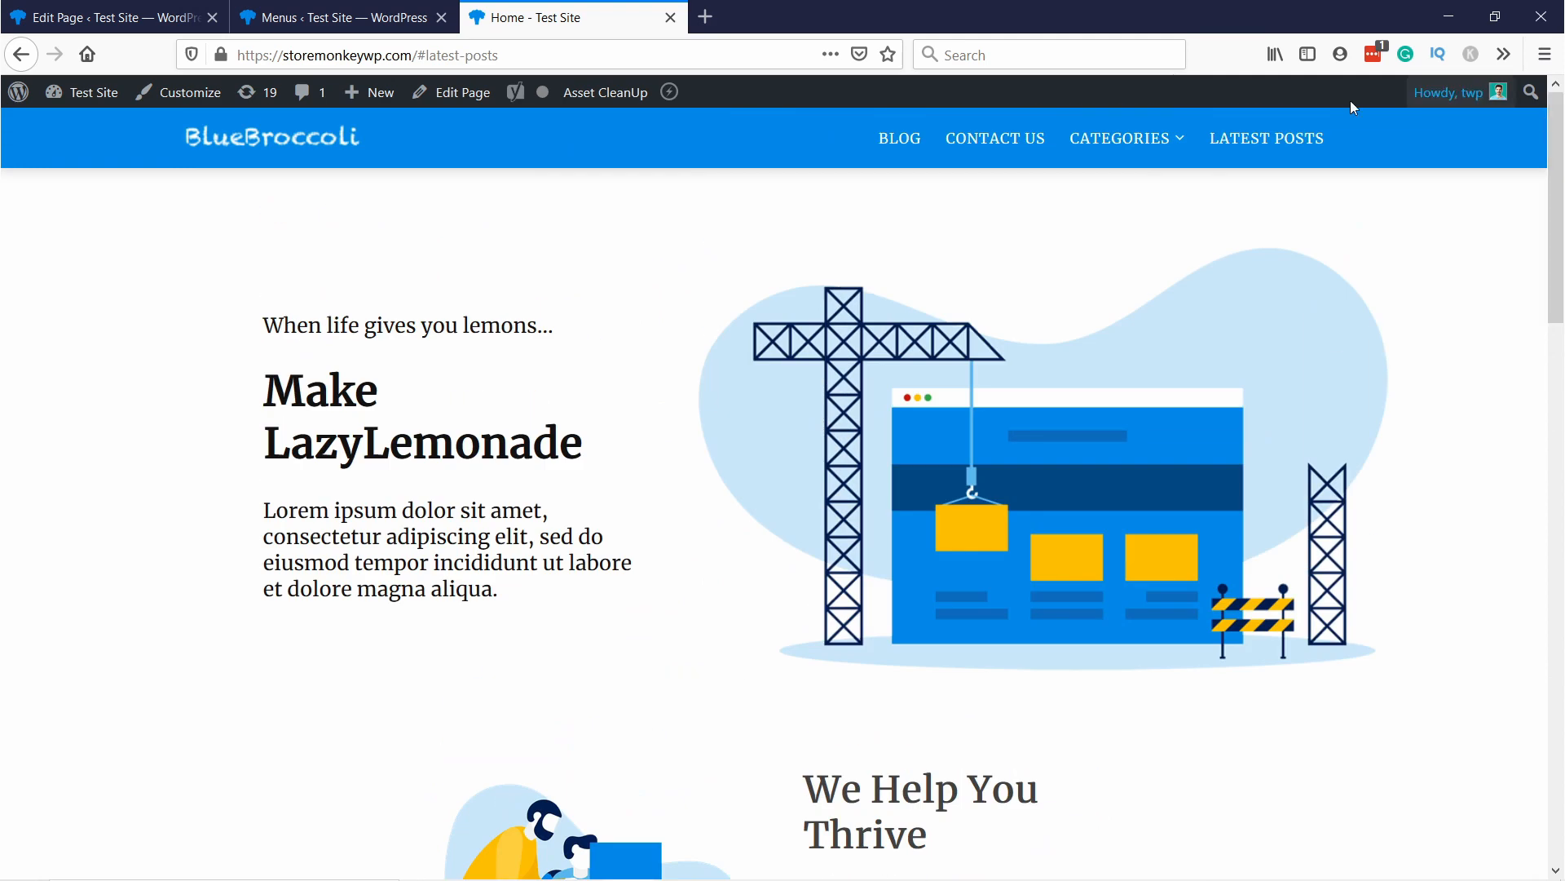
Visit the site's Blog page and test the Latest Posts navigation link from there, checking the resulting section and address
left_click(893, 146)
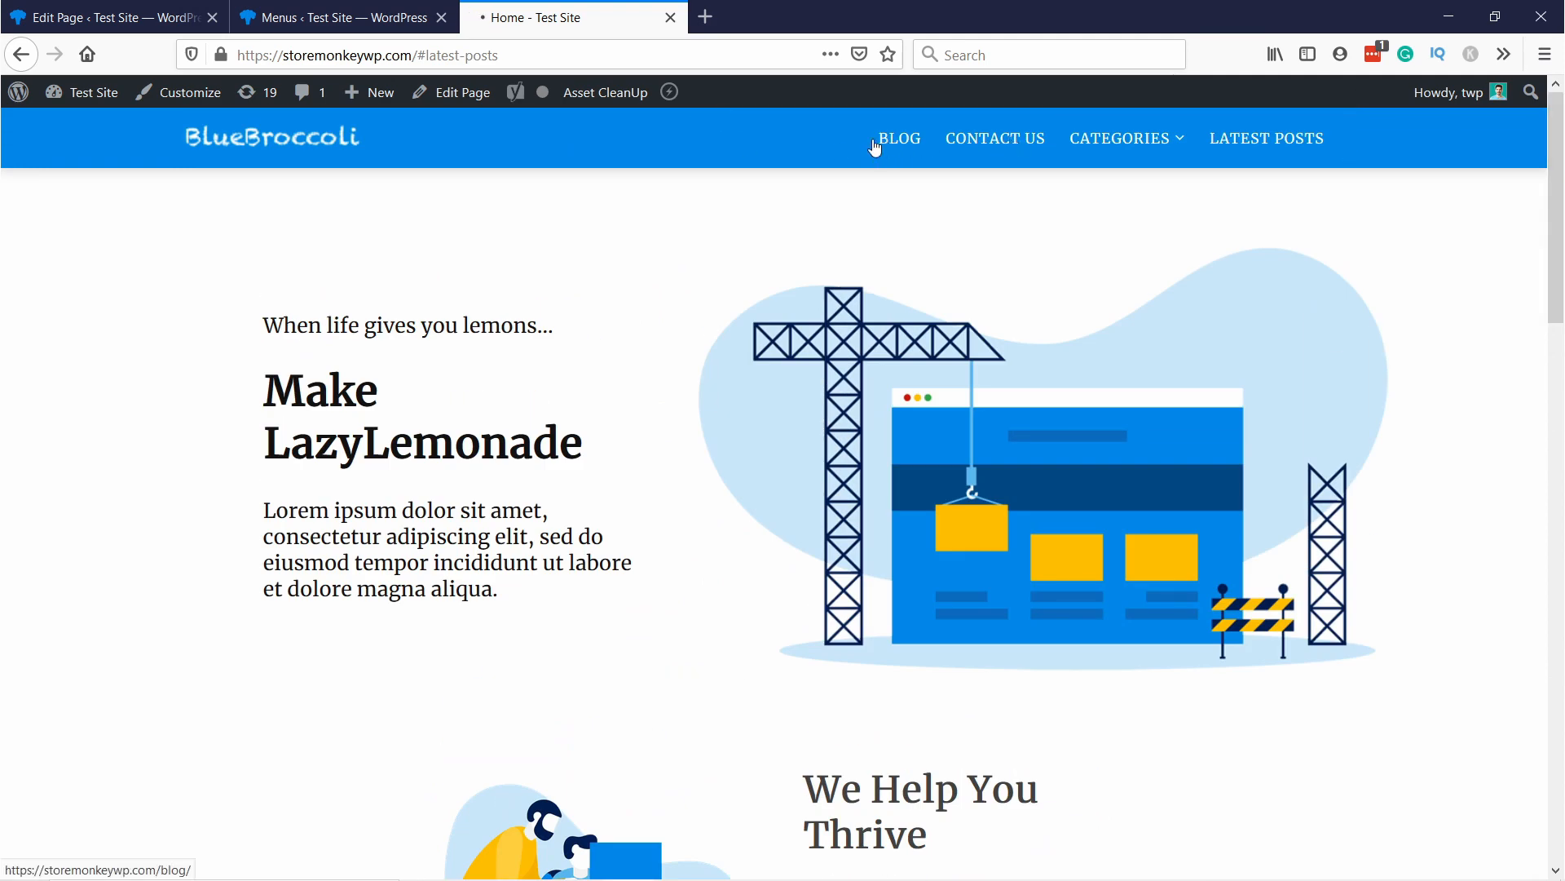
scroll(482, 420, "down", 2)
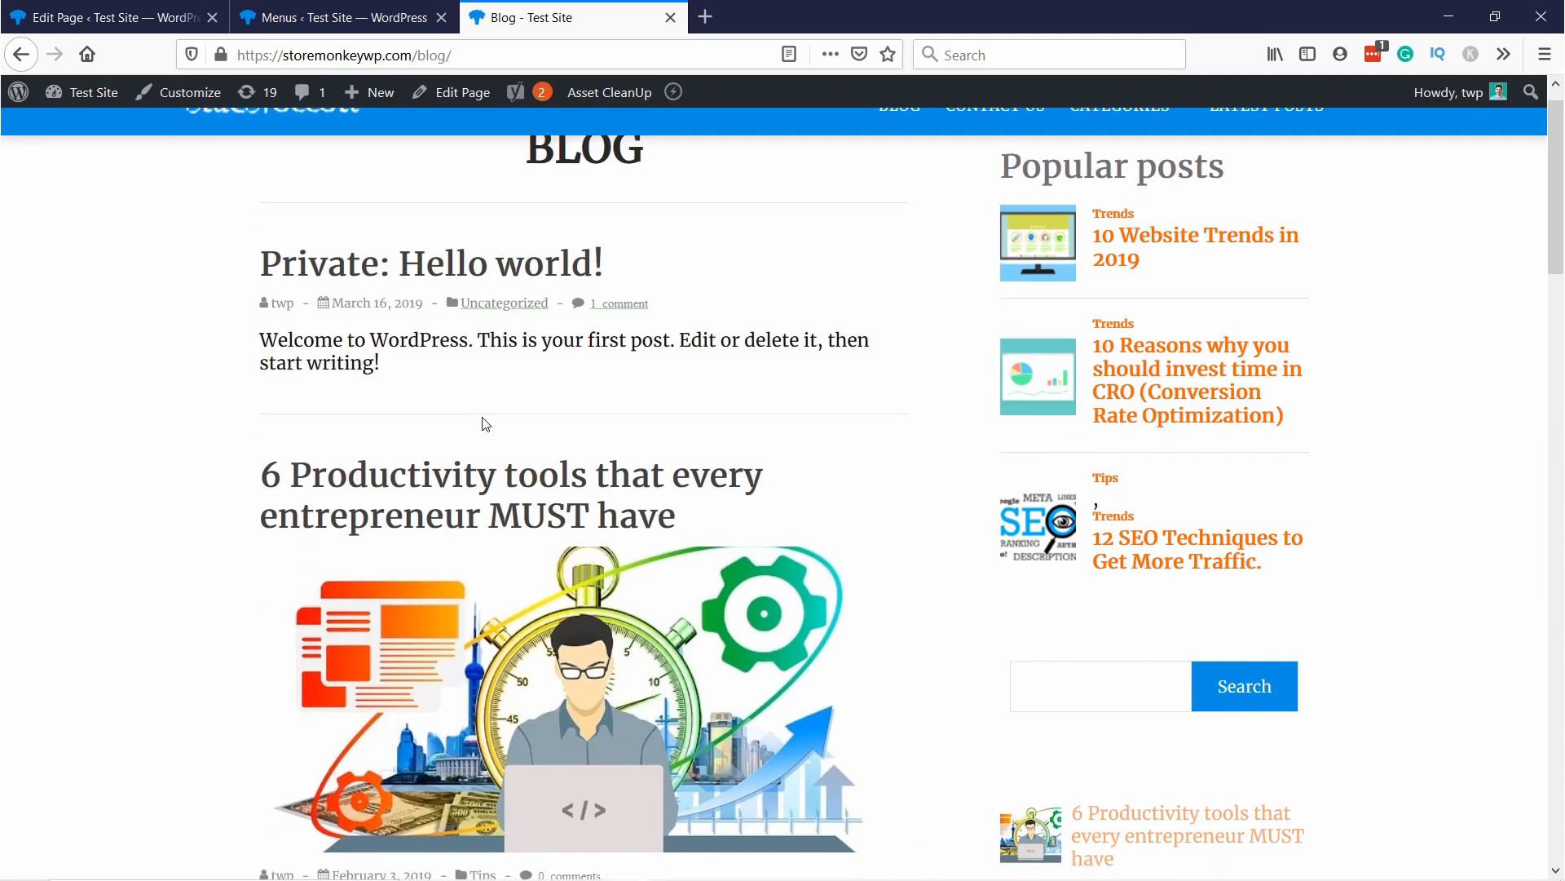
scroll(489, 416, "up", 2)
left_click(1250, 144)
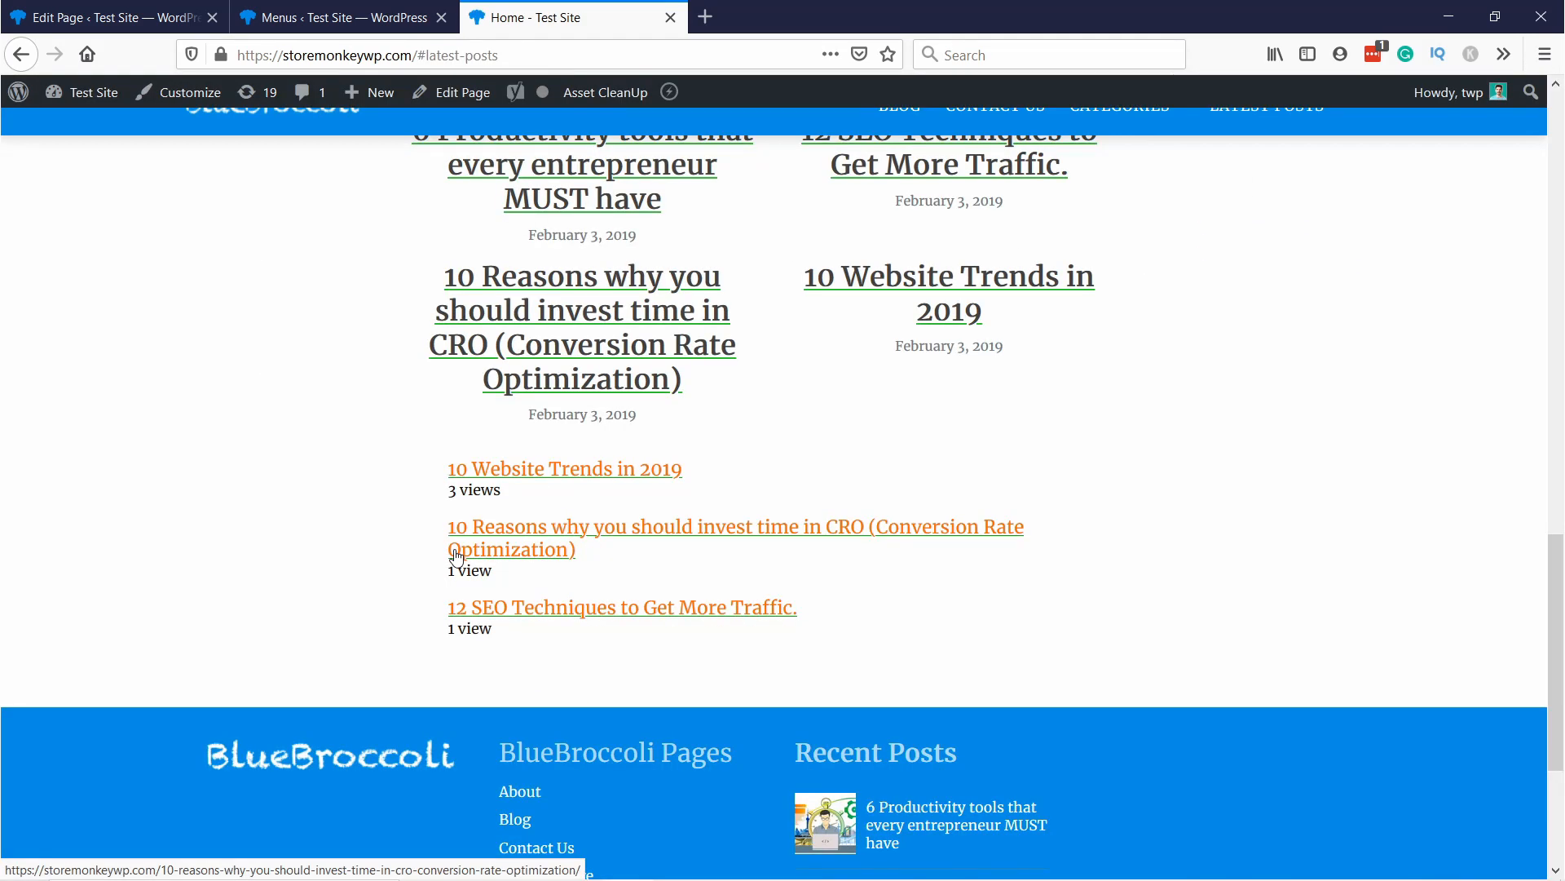
scroll(456, 557, "up", 3)
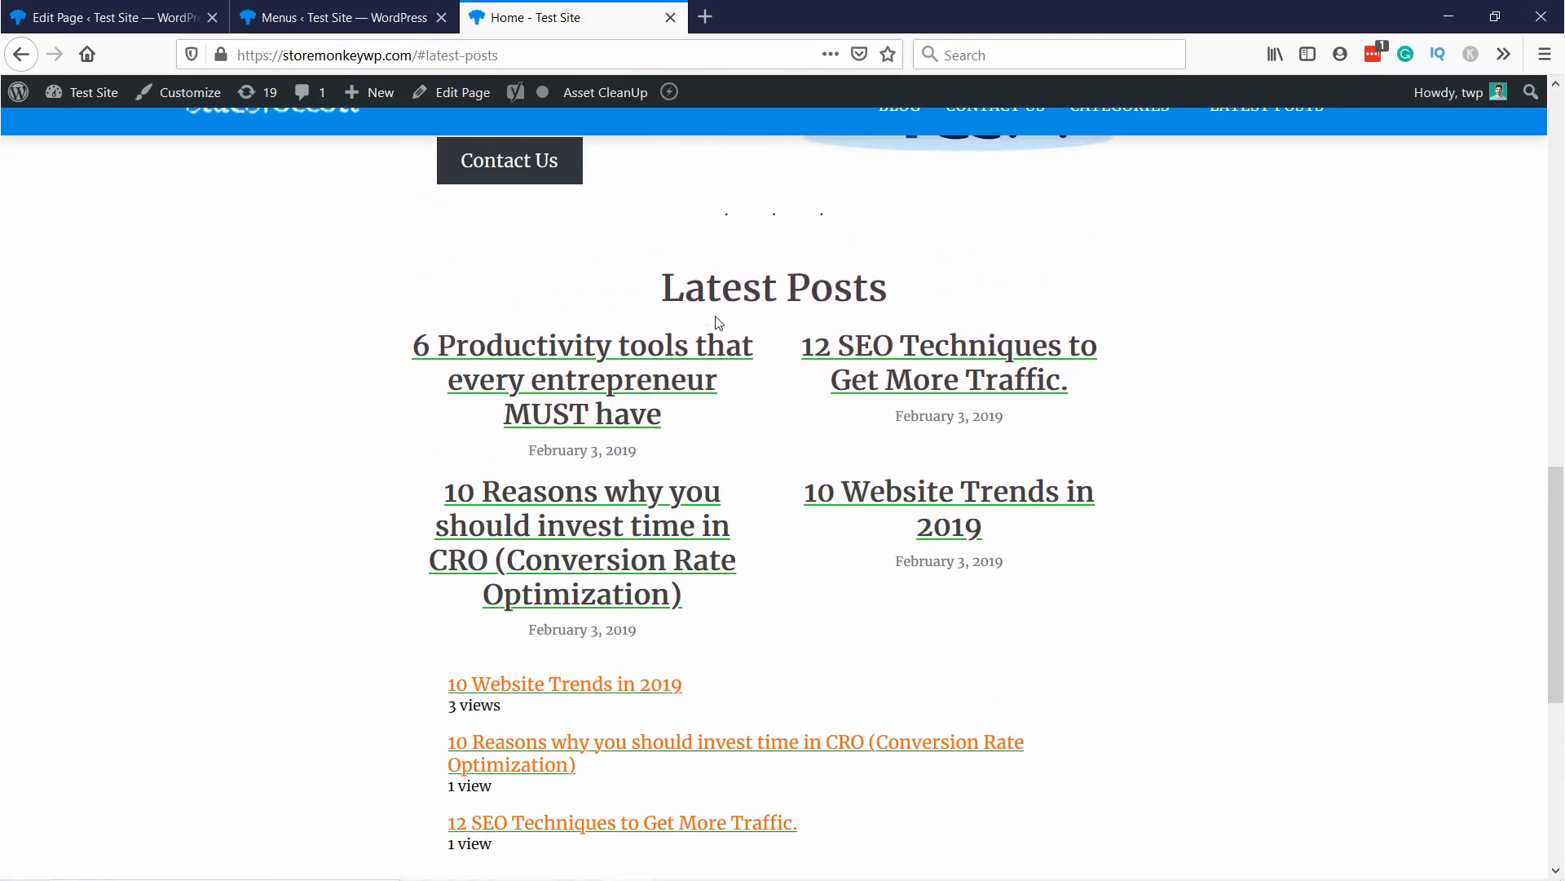
left_click(225, 42)
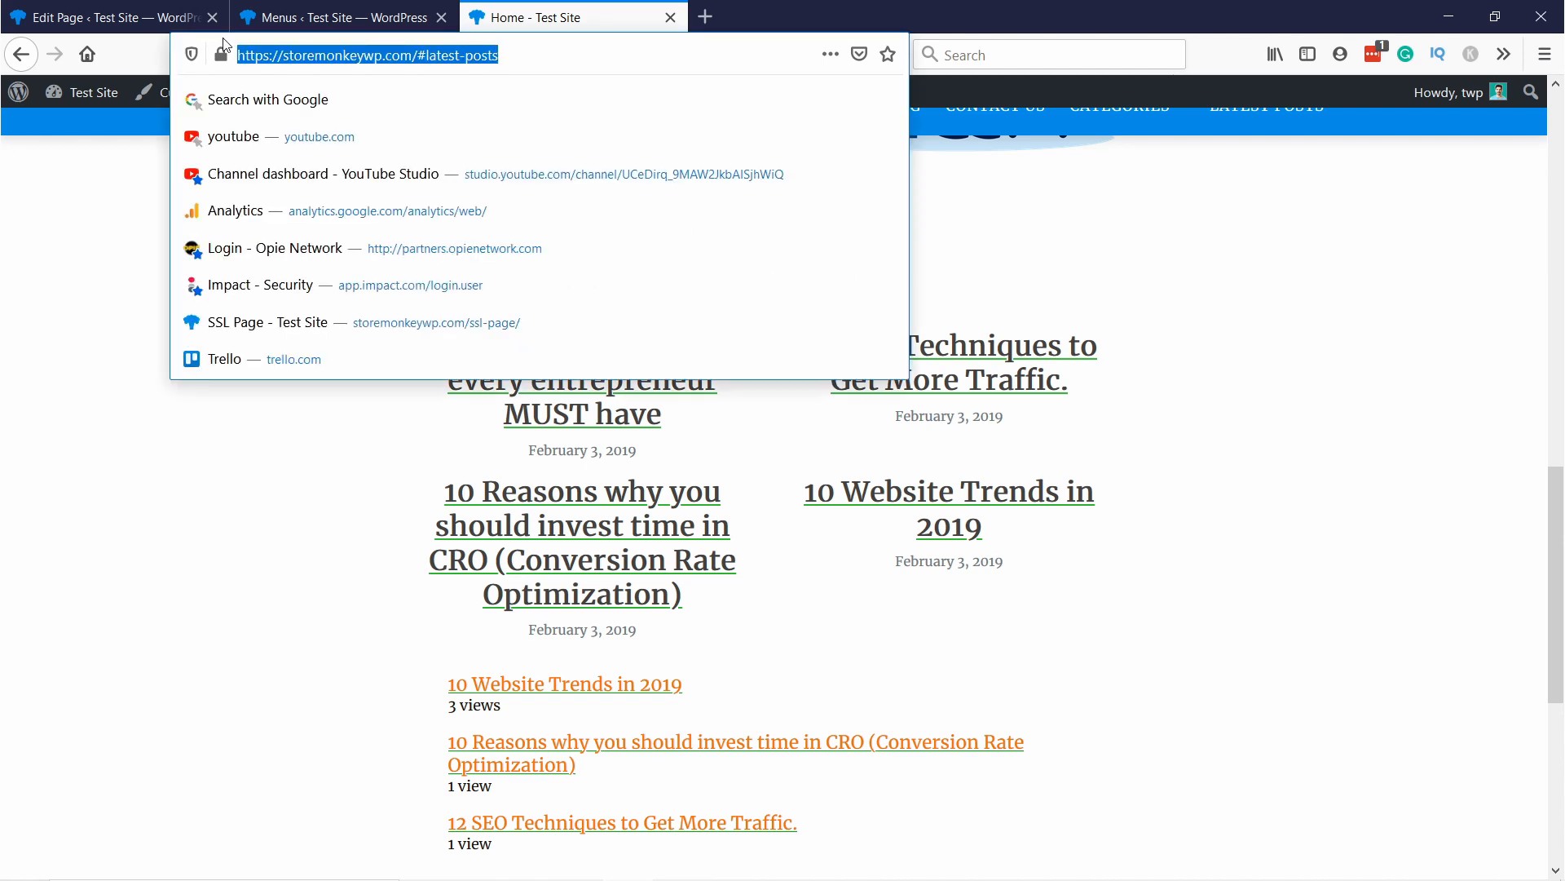